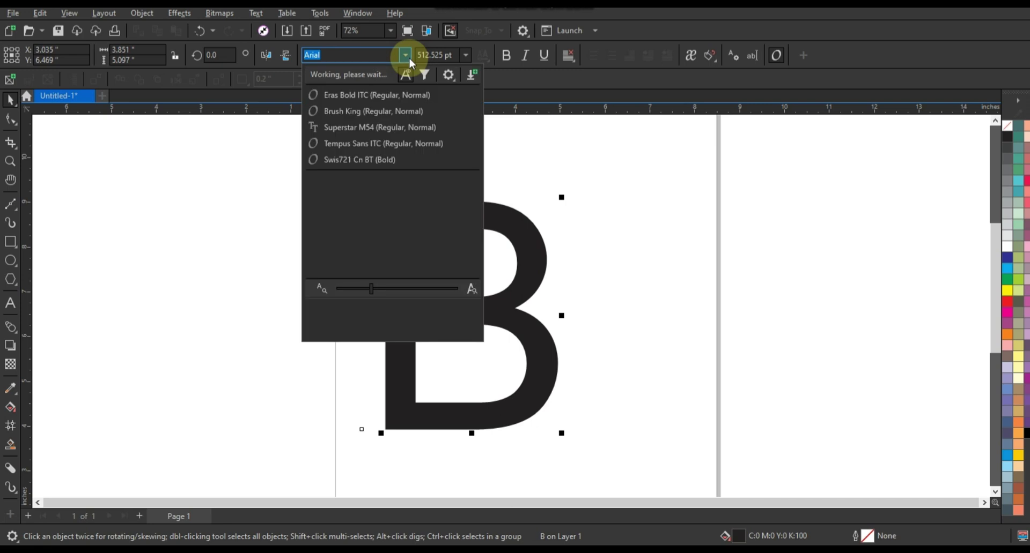
Set the letter B's font to ChunkFive.
left_click(381, 125)
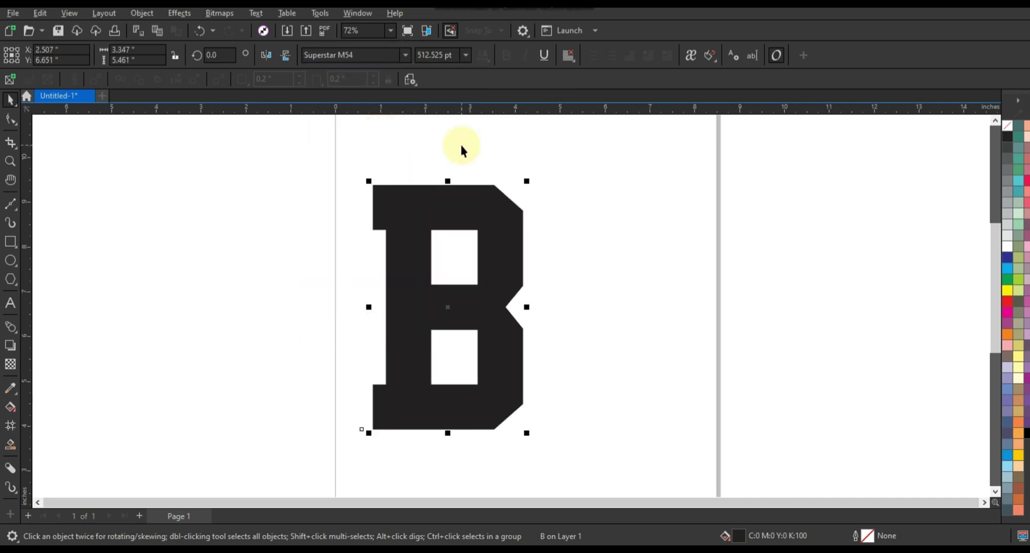
left_click(360, 57)
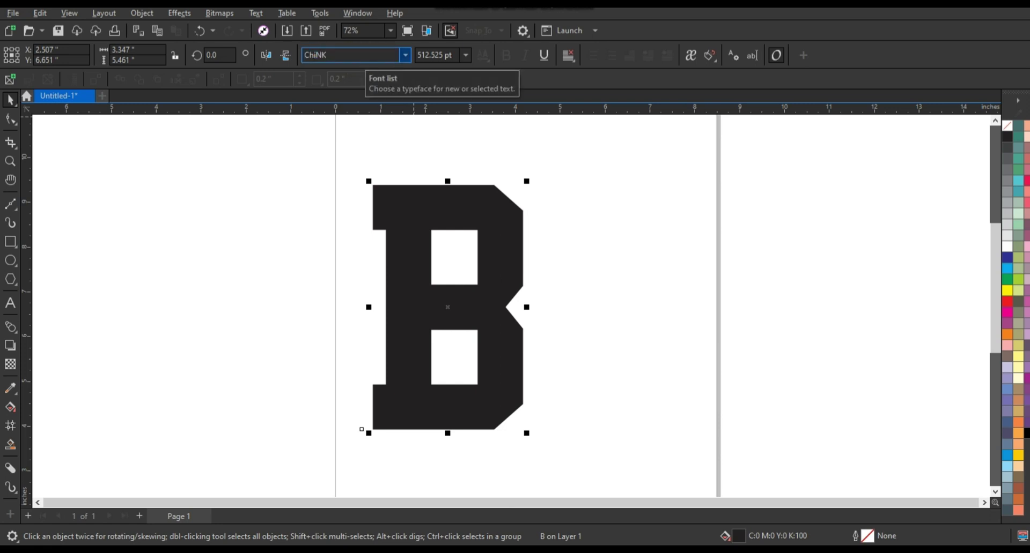
type("ChunkFive")
key("Return")
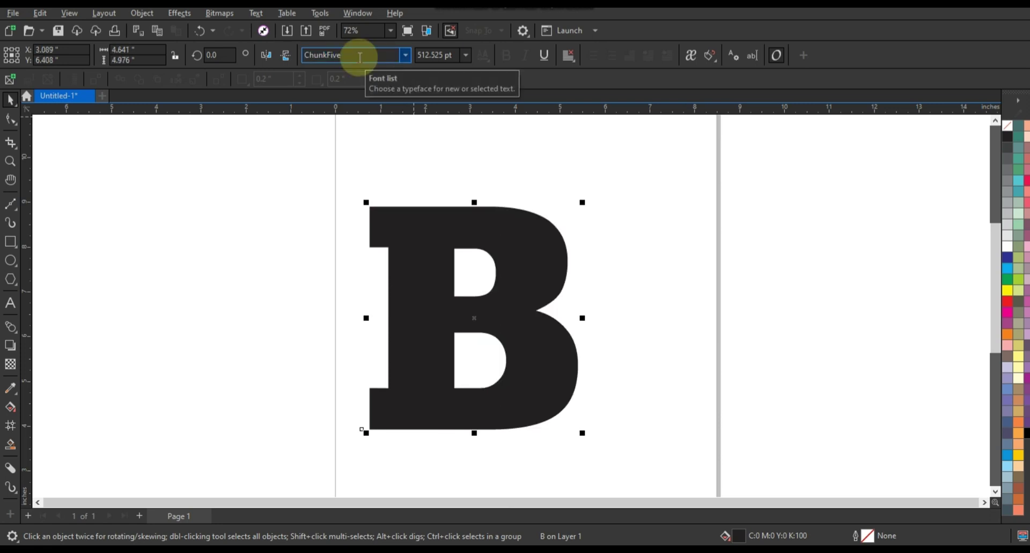
Enlarge the B to about 5.37 by 5.76 inches, convert it to curves and reposition it on the page.
left_click(586, 199)
left_click_drag(606, 177, 621, 165)
key("ctrl+q")
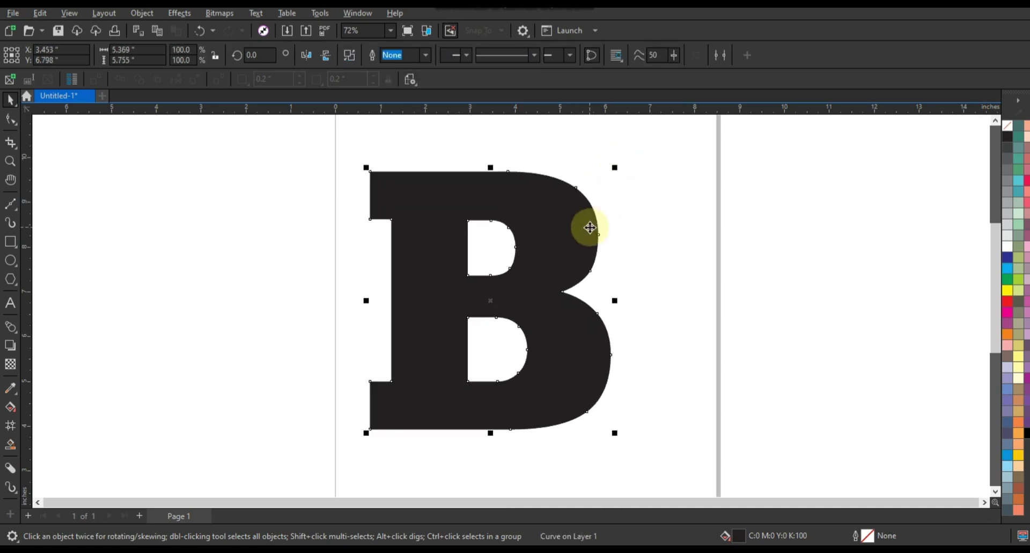
left_click_drag(591, 227, 594, 258)
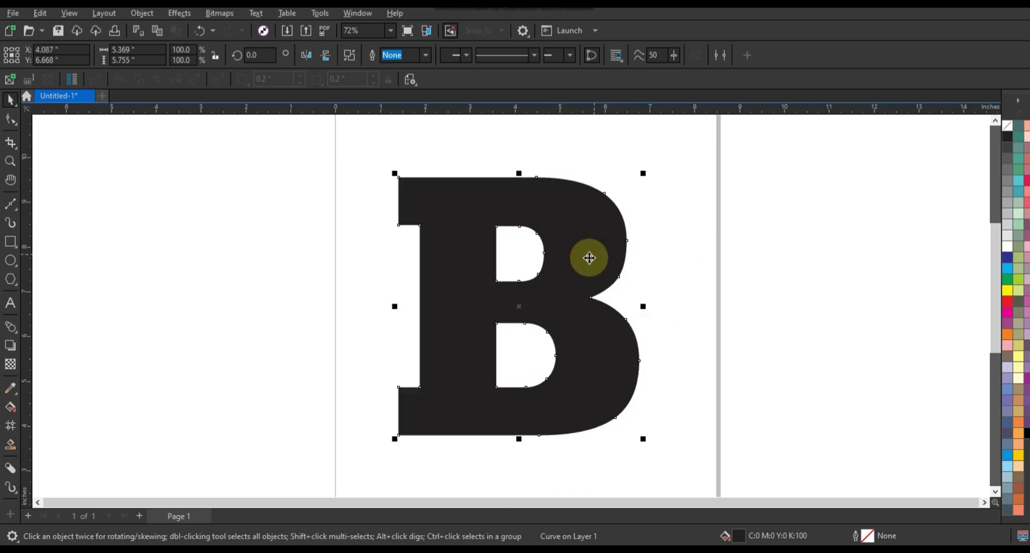
Remove the B's fill, give it a black 2.0 pt outline and shift the letter slightly down.
left_click(1005, 128)
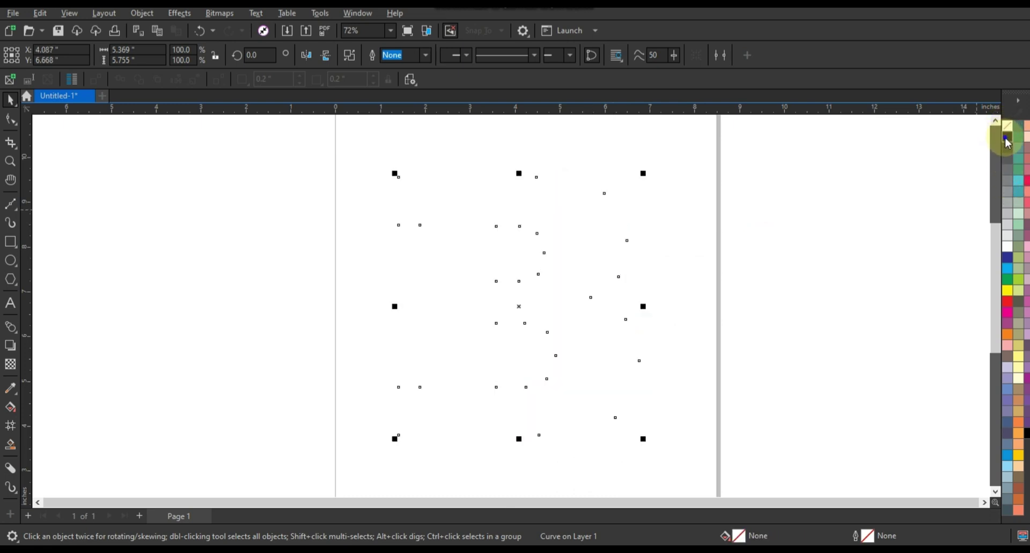
right_click(1006, 141)
left_click(995, 148)
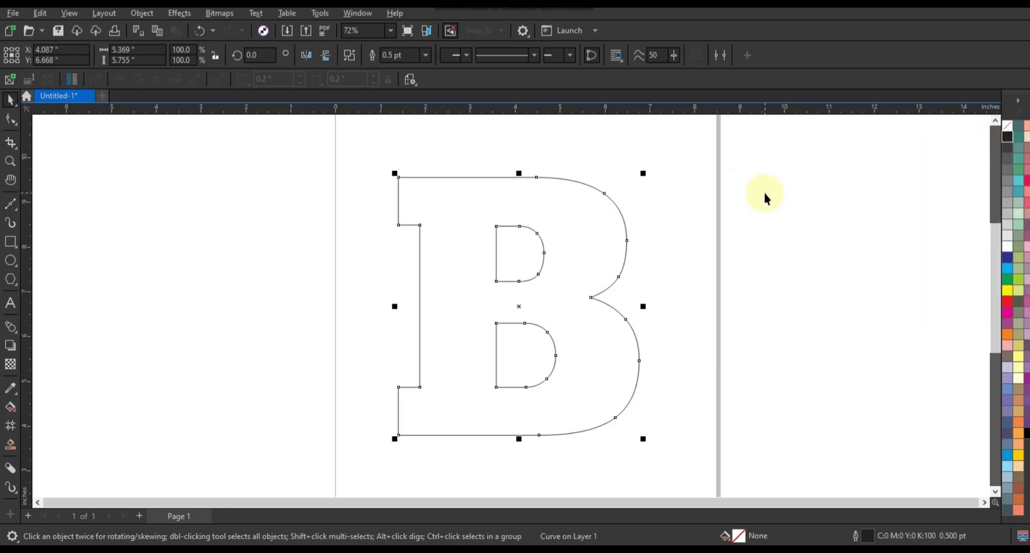
left_click(427, 56)
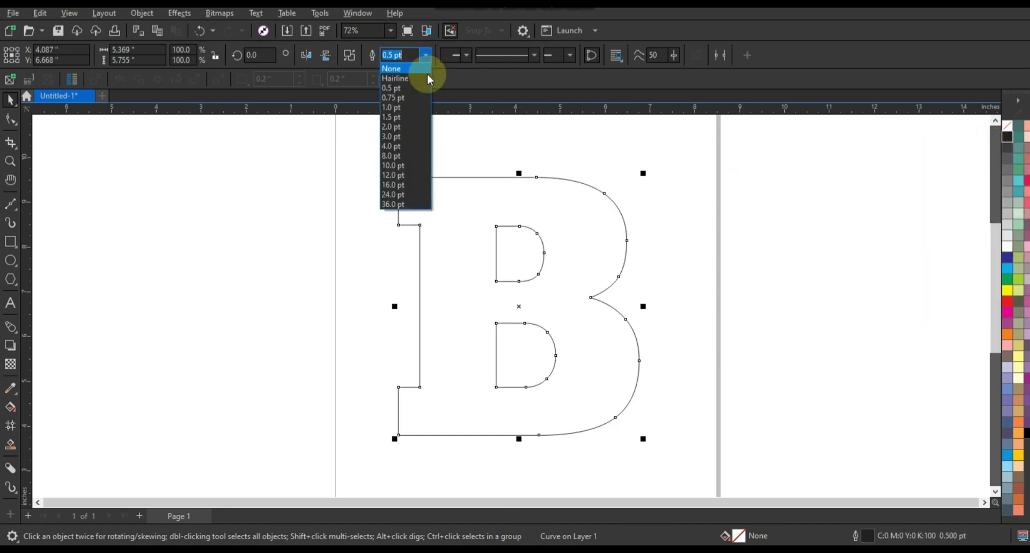
left_click(428, 128)
left_click_drag(545, 260, 544, 275)
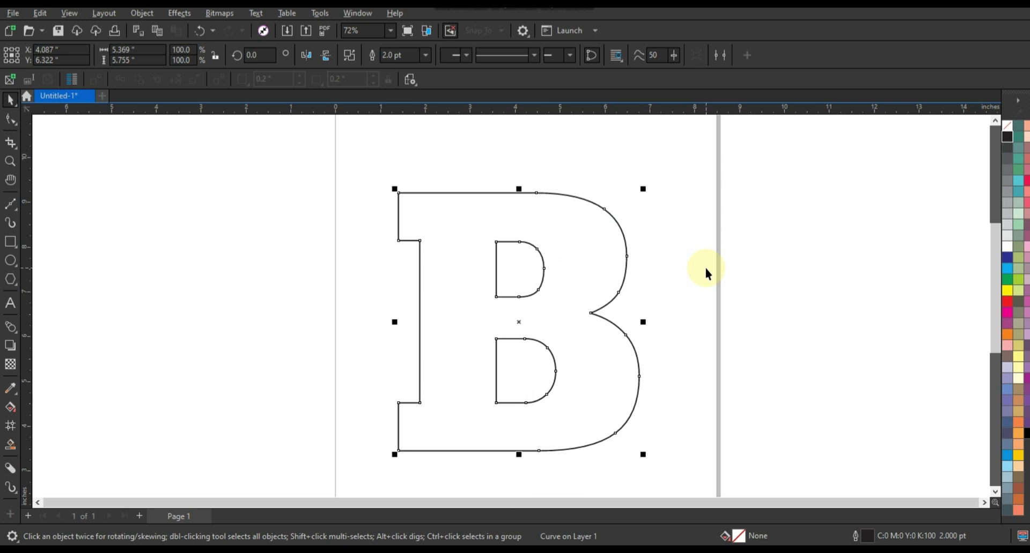
Add an outward contour to the B with 2 steps and an offset of about 0.204 inch.
left_click(17, 336)
left_click(43, 341)
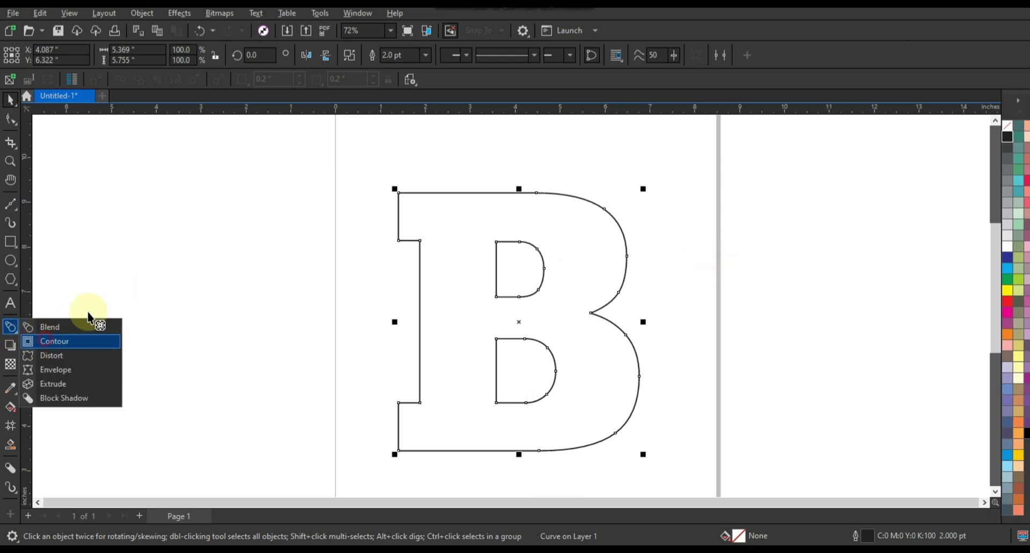
left_click_drag(593, 203, 630, 178)
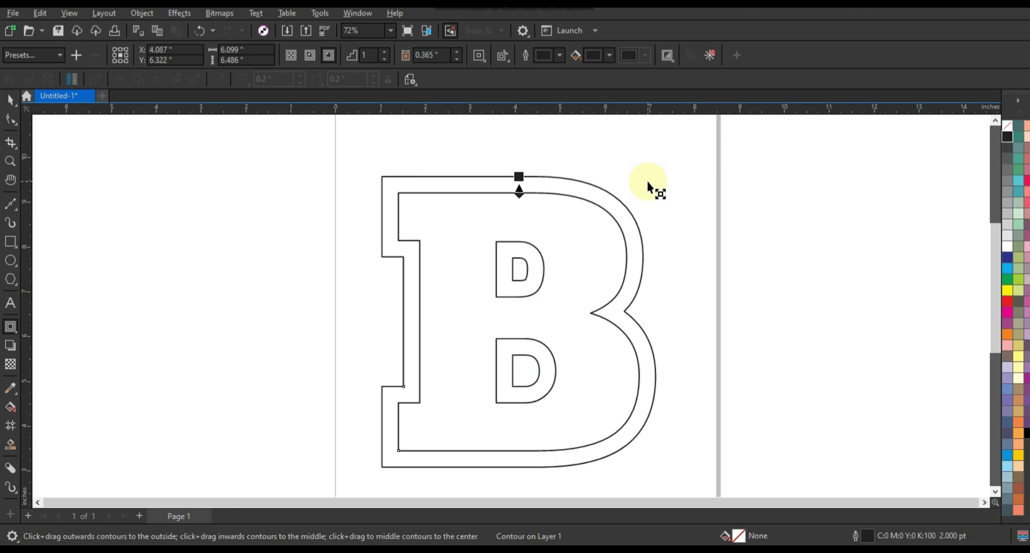
left_click(386, 54)
left_click_drag(518, 160, 519, 175)
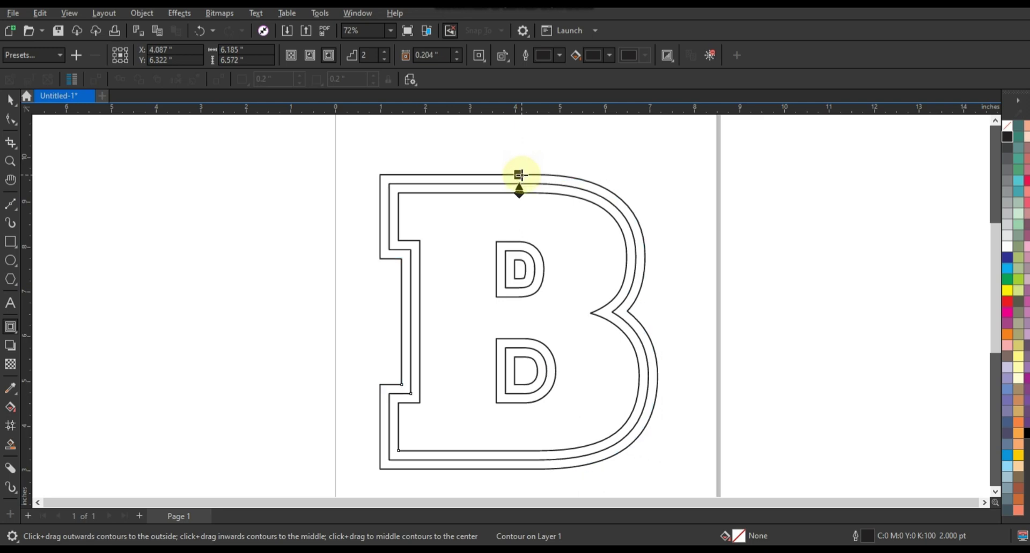
Break the contour apart from the B and ungroup its two outlines into separate shapes.
left_click(10, 100)
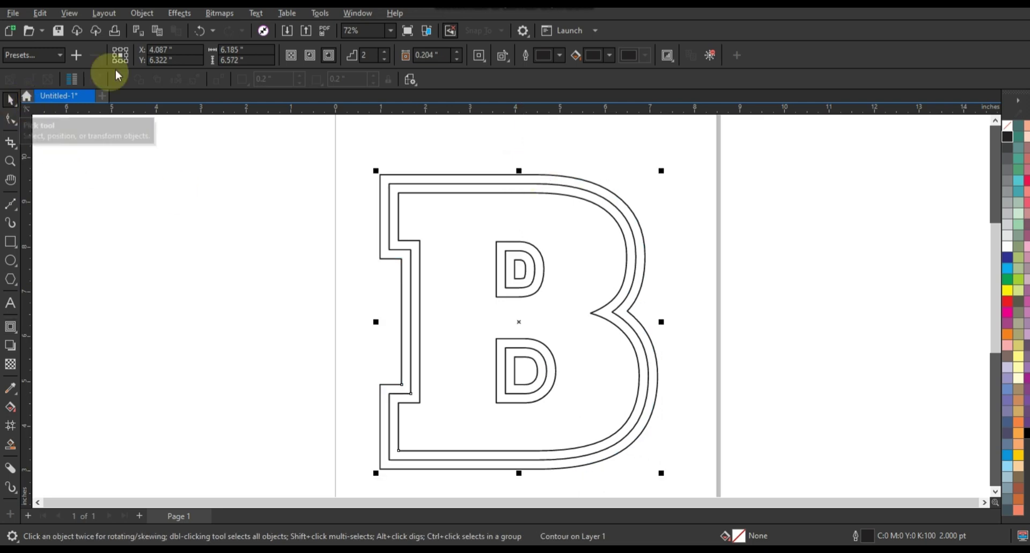
left_click(142, 13)
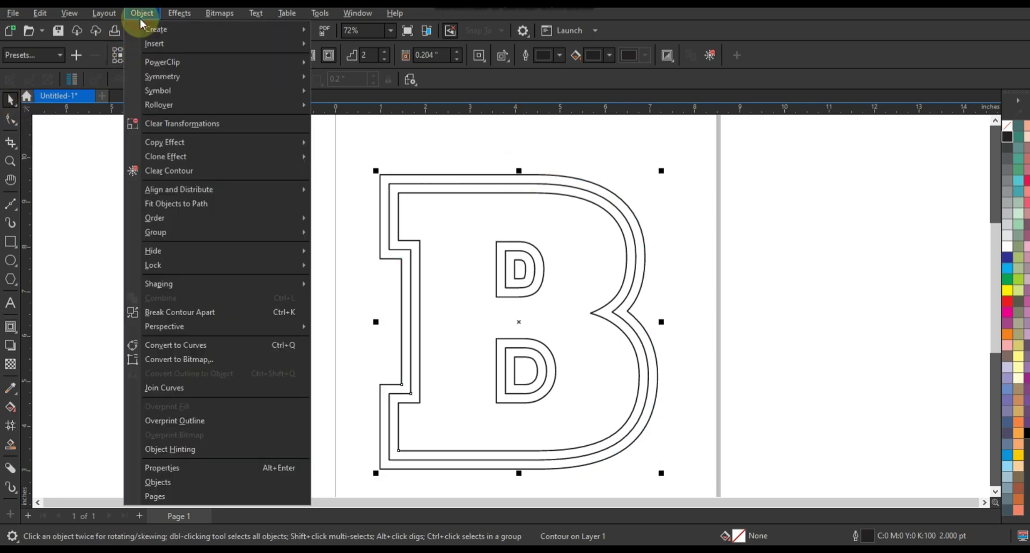
left_click(164, 313)
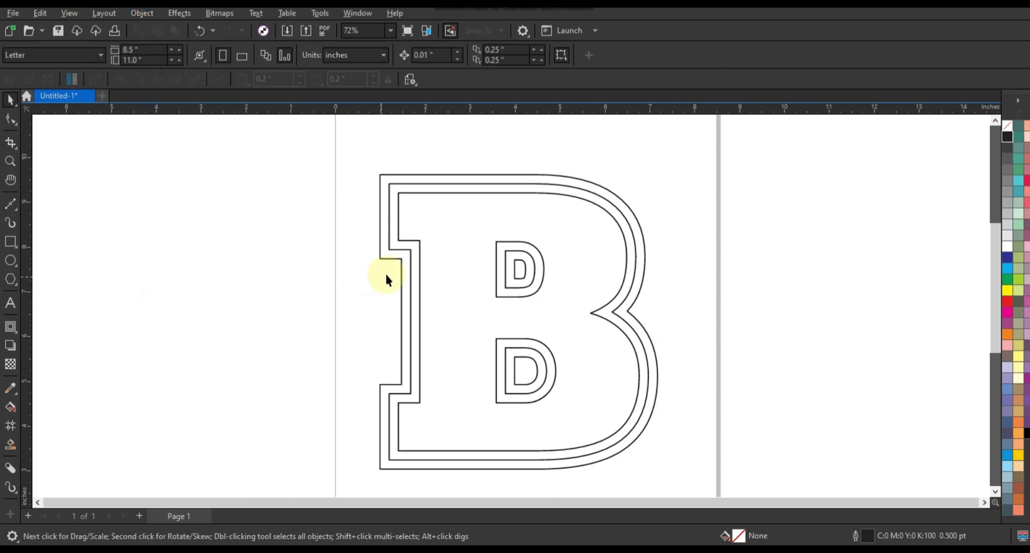
left_click(418, 244)
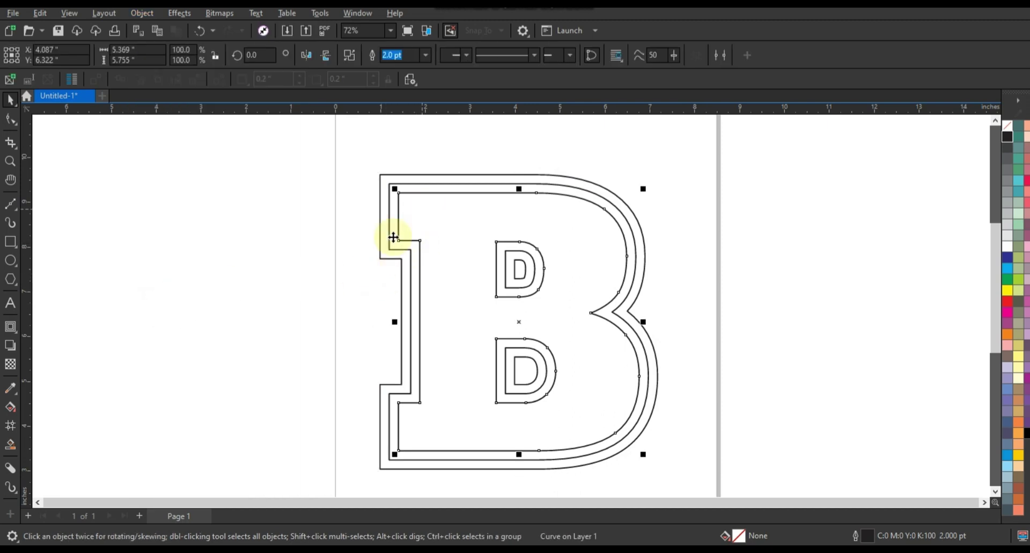
left_click(384, 242, "shift")
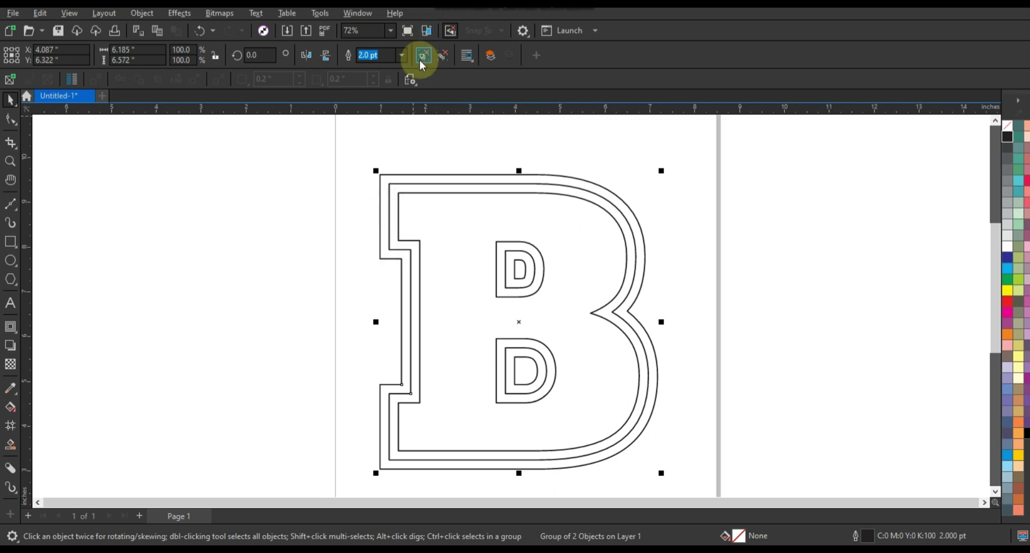
left_click_drag(321, 146, 500, 310)
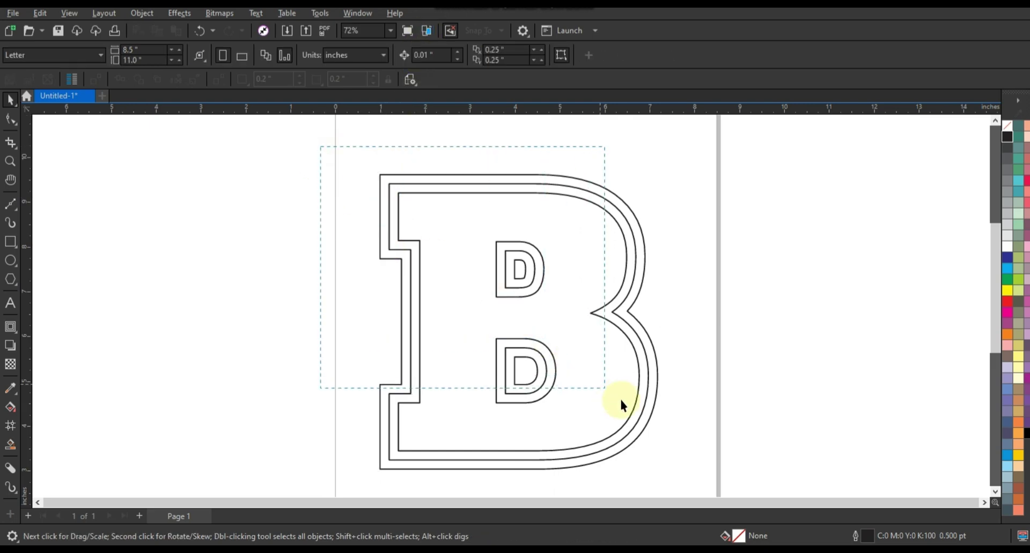
left_click_drag(675, 468, 681, 484)
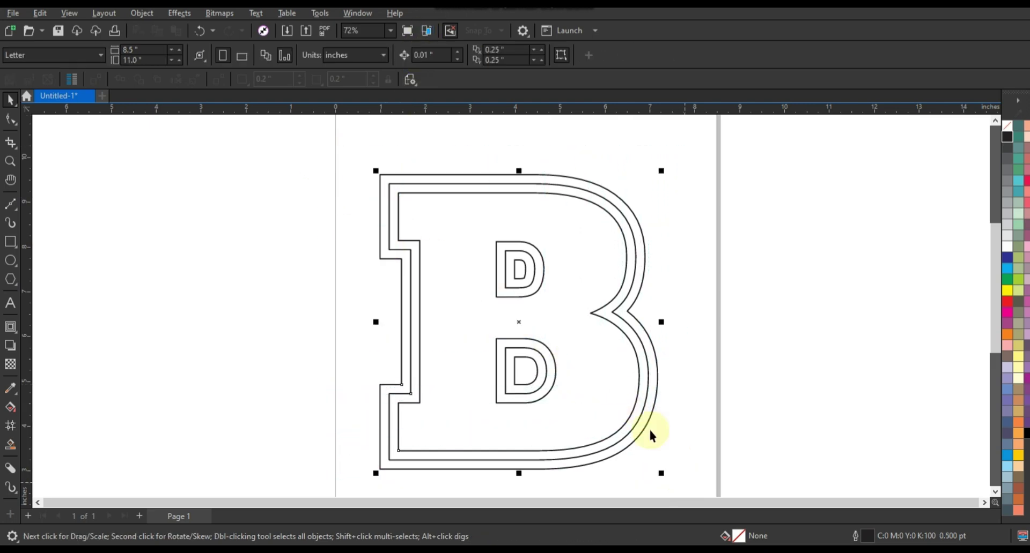
left_click(681, 324)
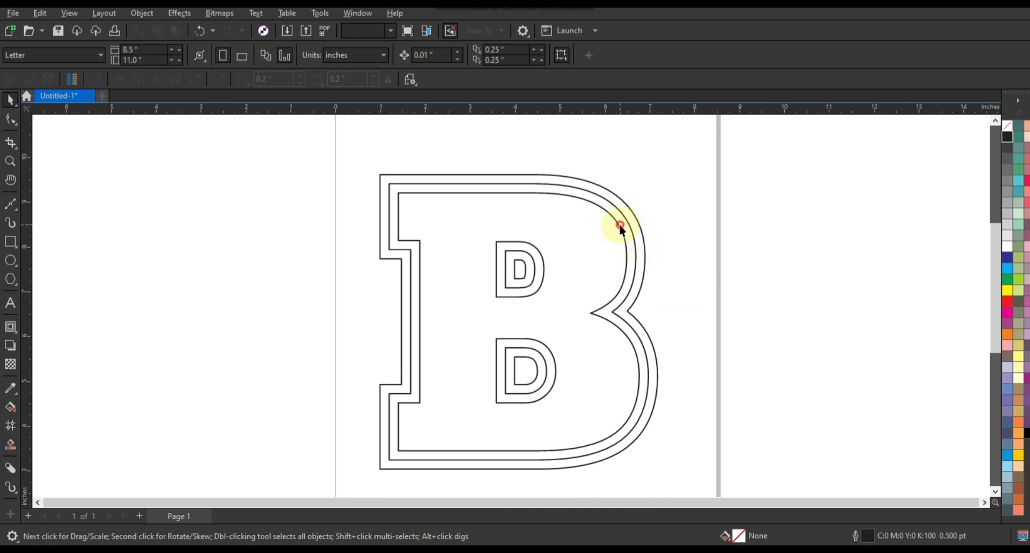
Fill the innermost B with 60% black grey and the middle contour with solid black.
left_click(619, 224)
left_click(1007, 180)
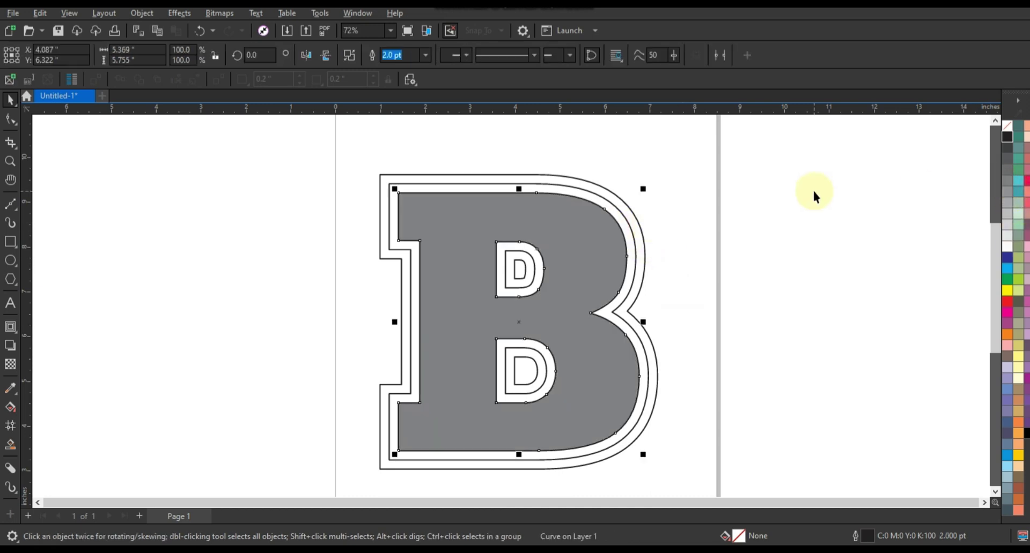
left_click(813, 193)
left_click(611, 204)
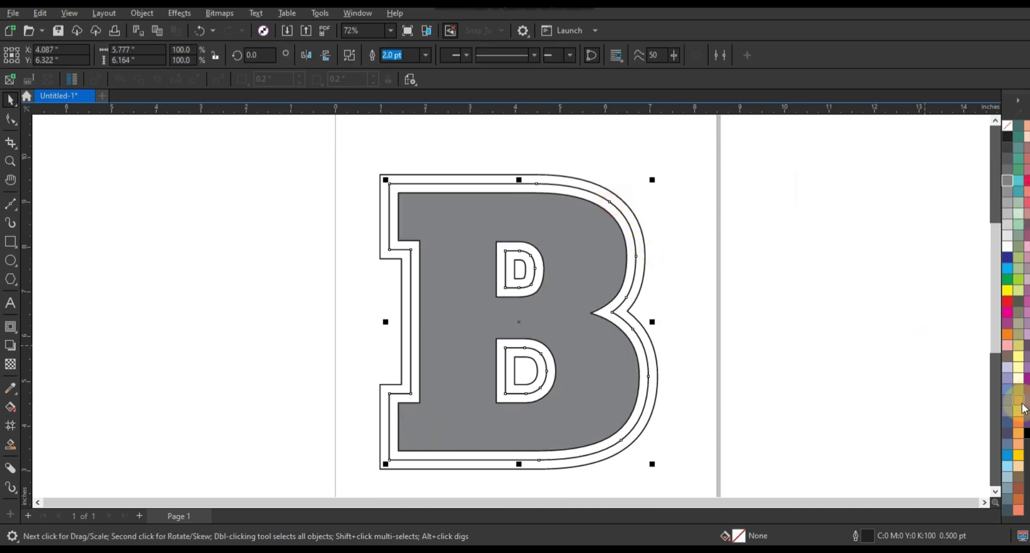
left_click(1026, 433)
left_click(602, 206)
Fill the outermost contour of the B with 10% black light grey.
left_click(605, 189)
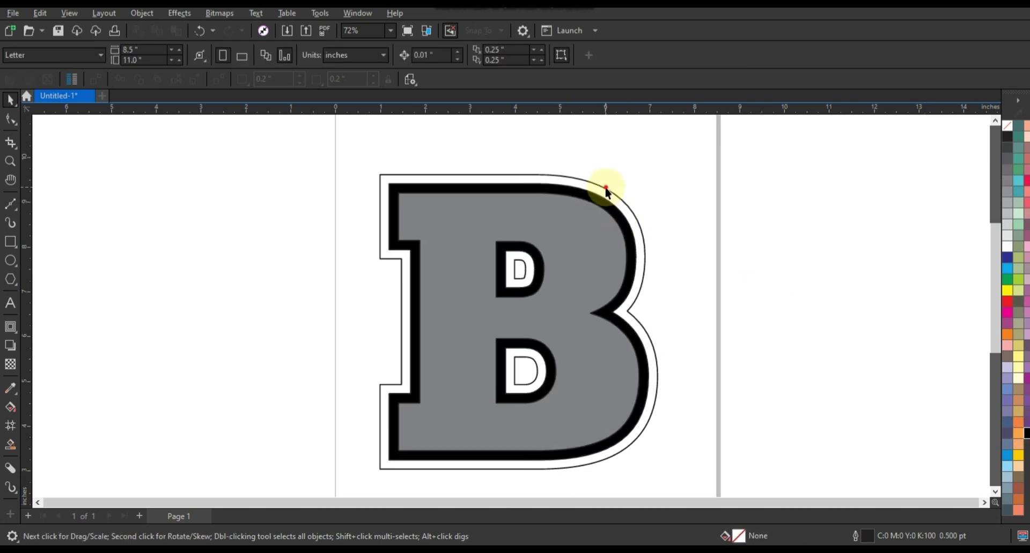
left_click(1007, 243)
left_click(796, 218)
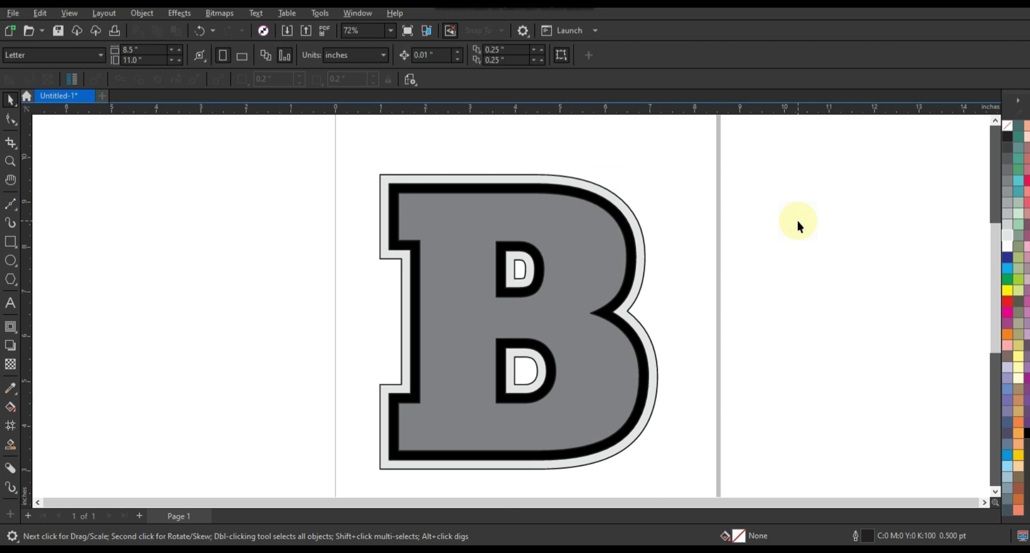
Place a rectangle about 10.6 by 7.7 inches behind the B and fill it with 70% black.
left_click(17, 241)
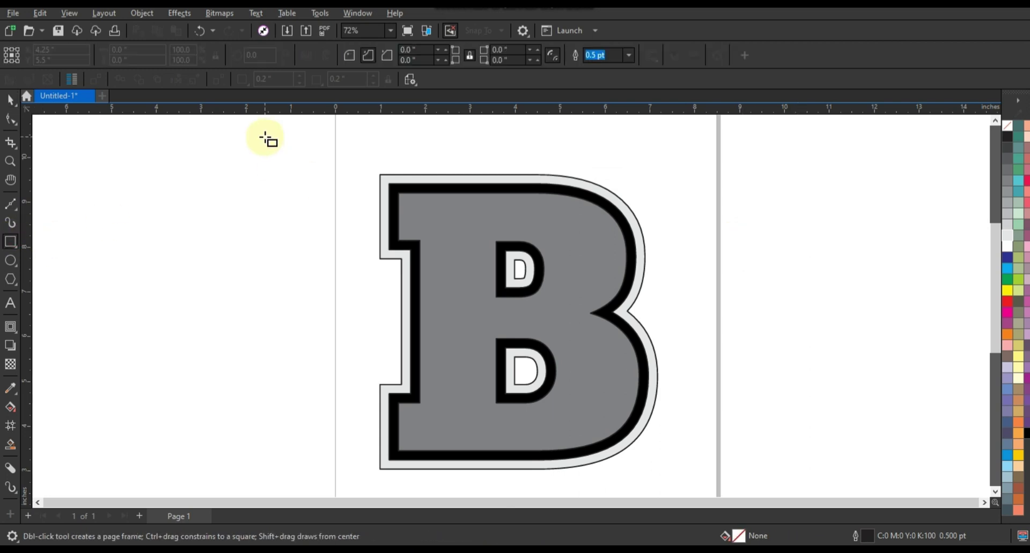
left_click_drag(261, 133, 739, 481)
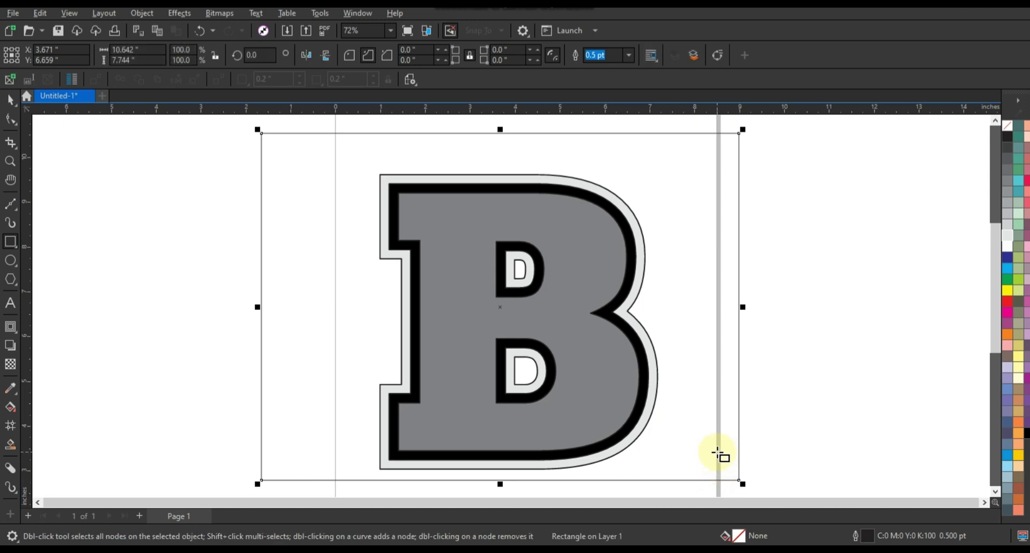
left_click(1007, 170)
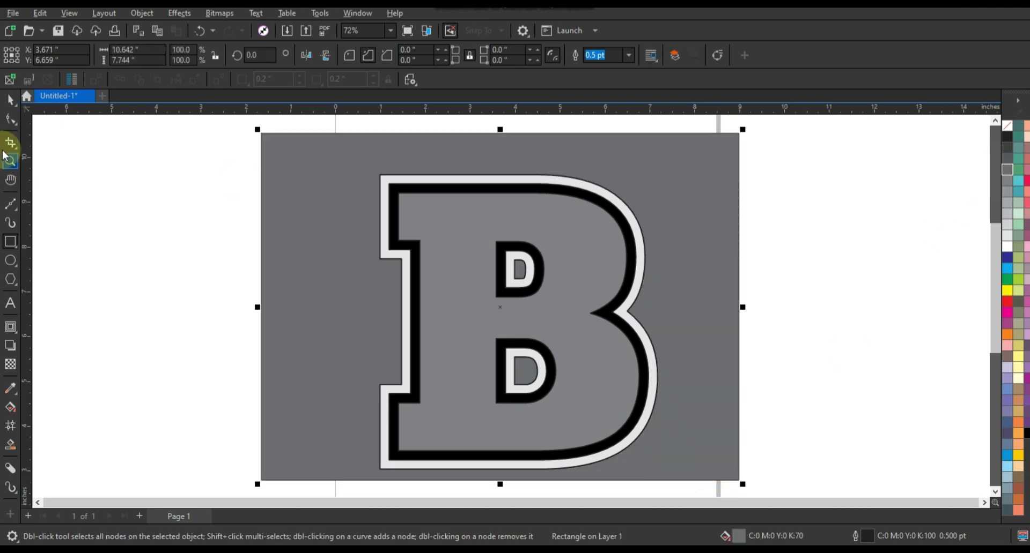
Enlarge the grey background rectangle so it leaves a wider margin around the B.
left_click(10, 99)
left_click_drag(745, 139, 801, 115)
scroll(697, 218, "down", 1)
left_click_drag(750, 166, 320, 447)
key("F4")
key("Escape")
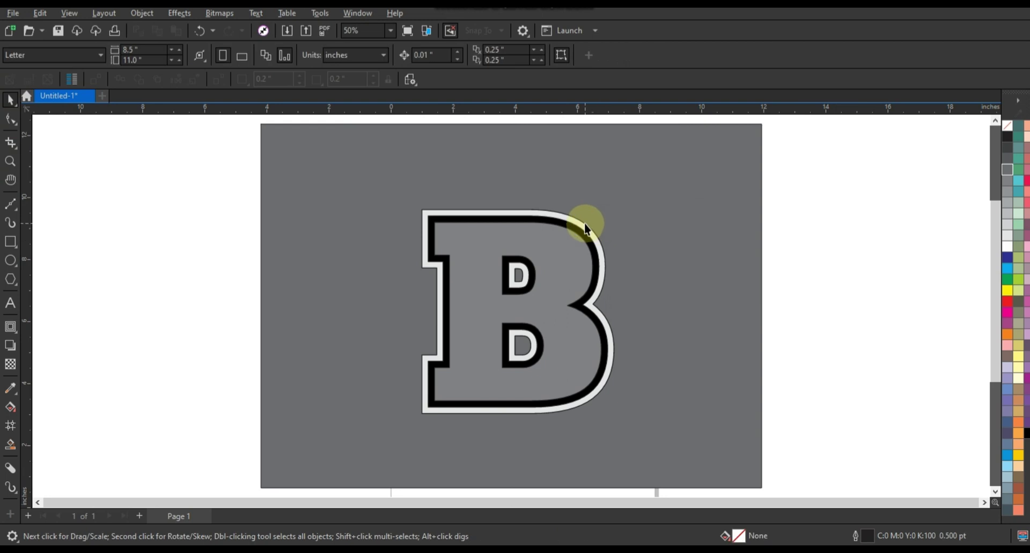
Fill the outermost contour with white and remove the outlines from all three letter shapes.
left_click(584, 223)
left_click(1008, 251)
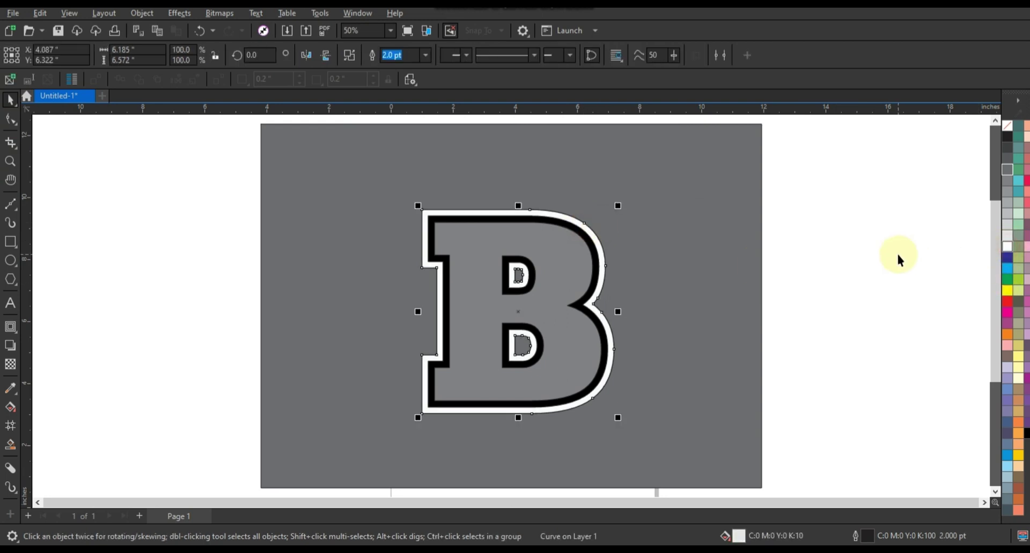
left_click(897, 258)
left_click_drag(850, 161, 410, 421)
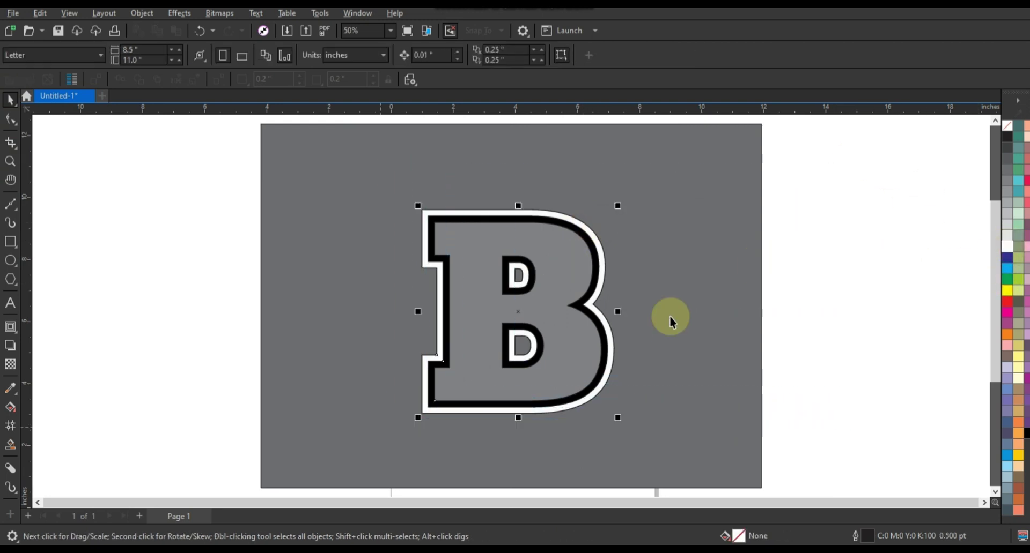
right_click(1009, 132)
left_click(998, 136)
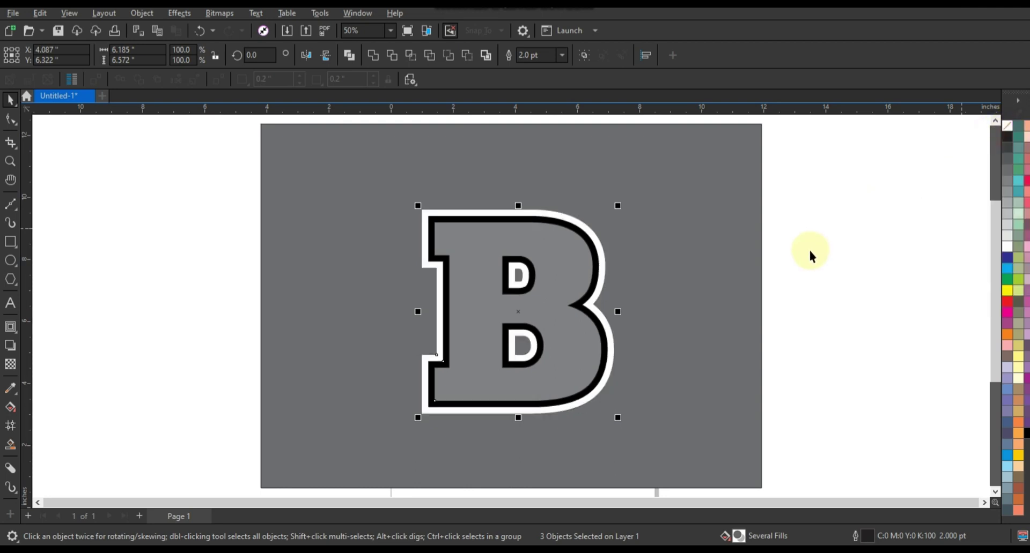
Fill the innermost B shape with white.
left_click(546, 246)
left_click(1008, 247)
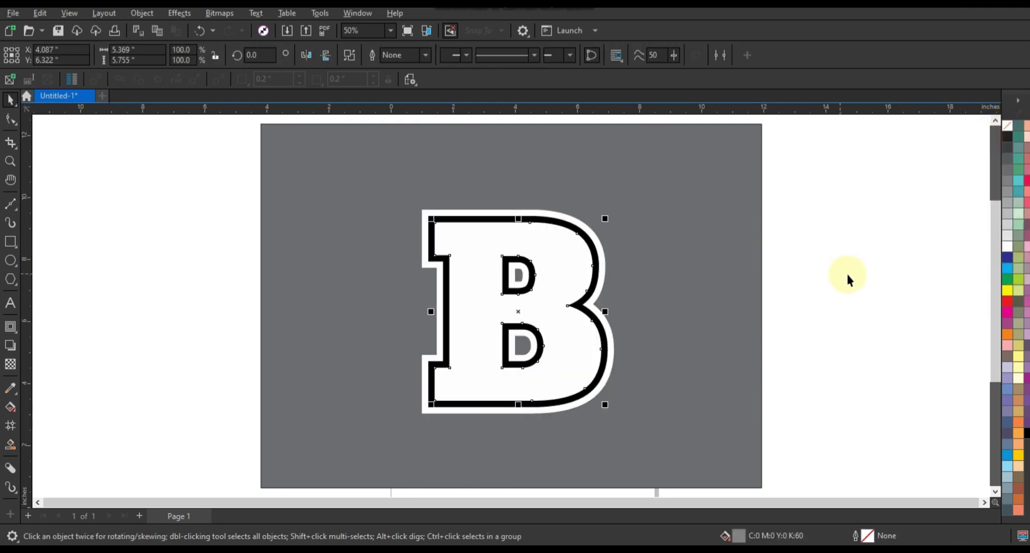
left_click(848, 278)
Draw a straight horizontal freehand line about 15.7 inches long across the upper part of the B and set its outline to 2 pt.
left_click(10, 162)
left_click_drag(339, 182, 759, 437)
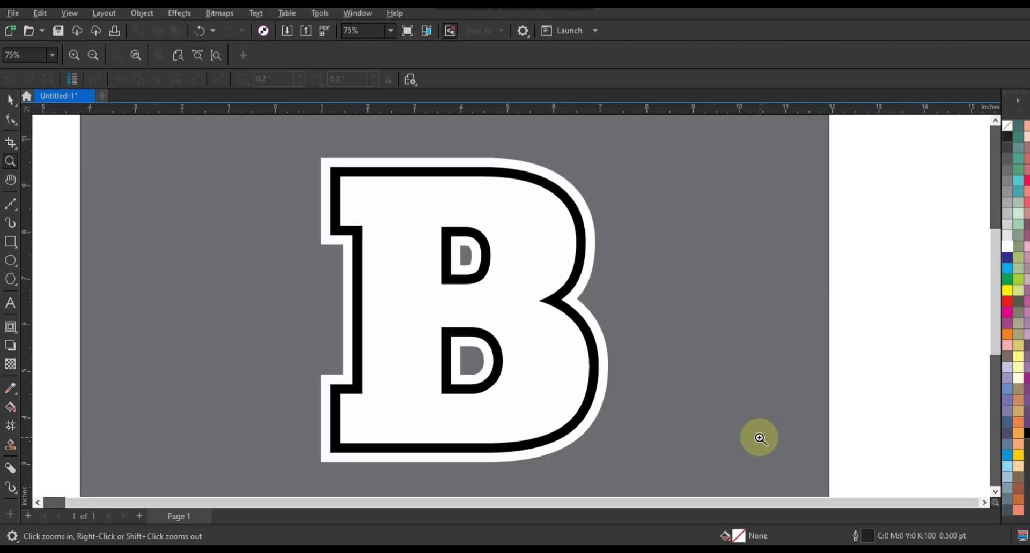
left_click(17, 215)
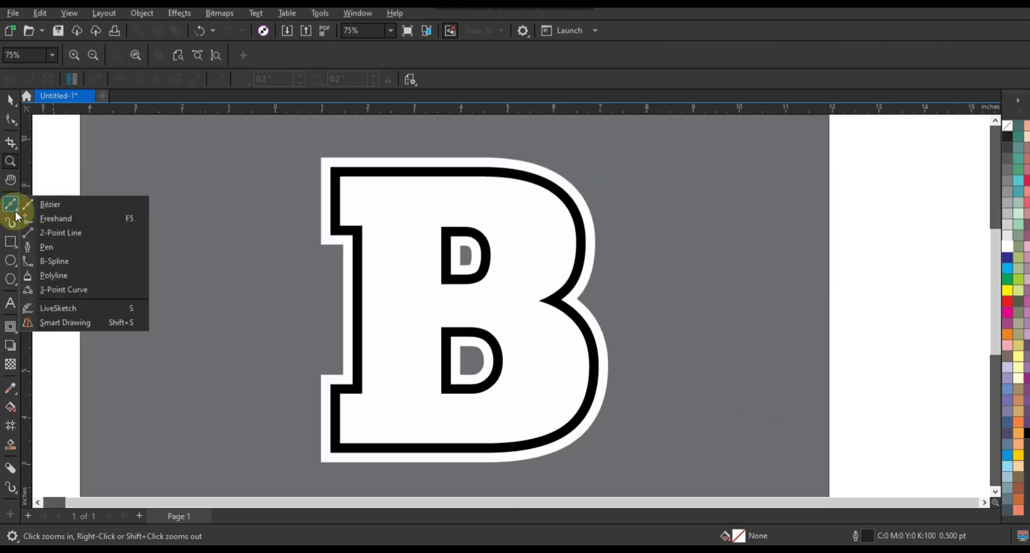
left_click(46, 218)
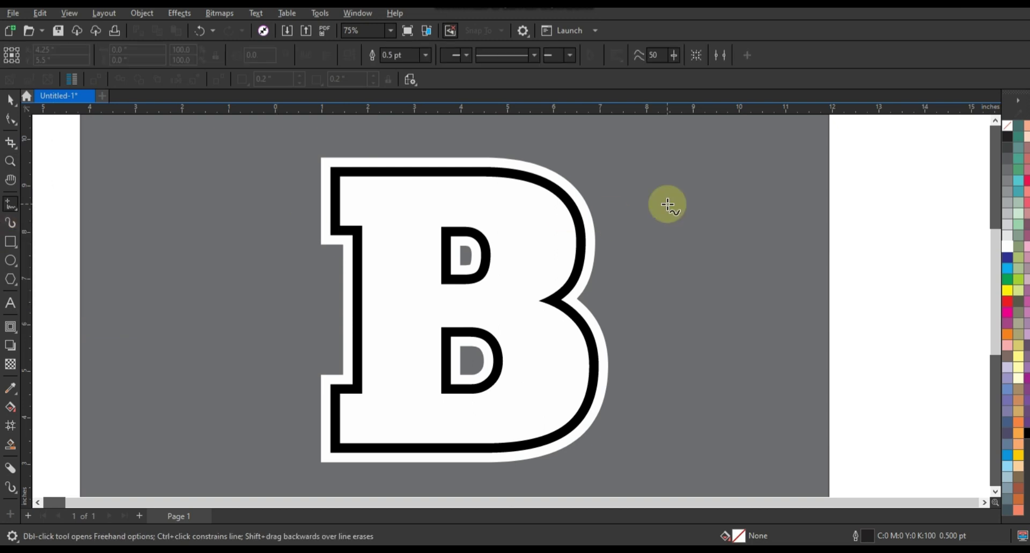
left_click(140, 207)
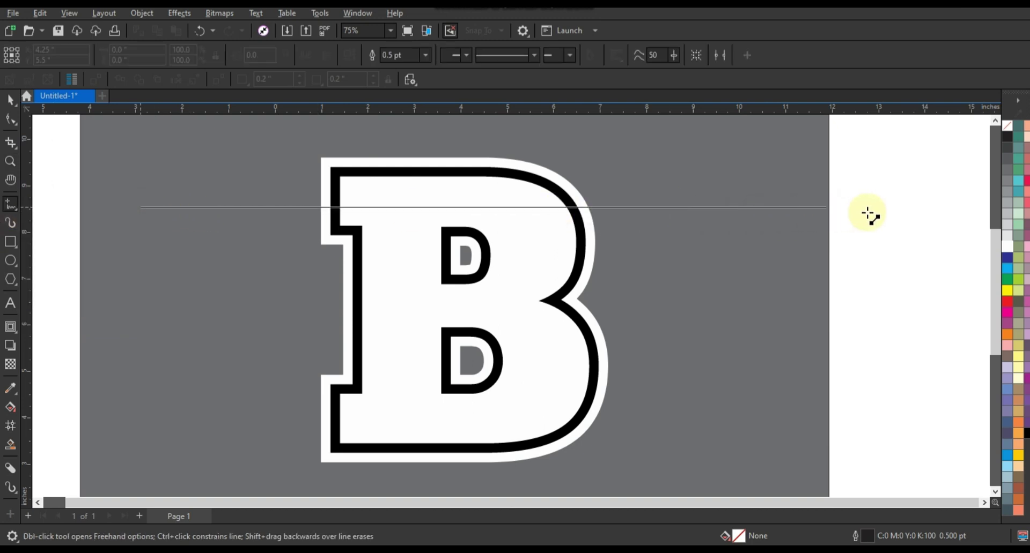
left_click(870, 211)
left_click(10, 99)
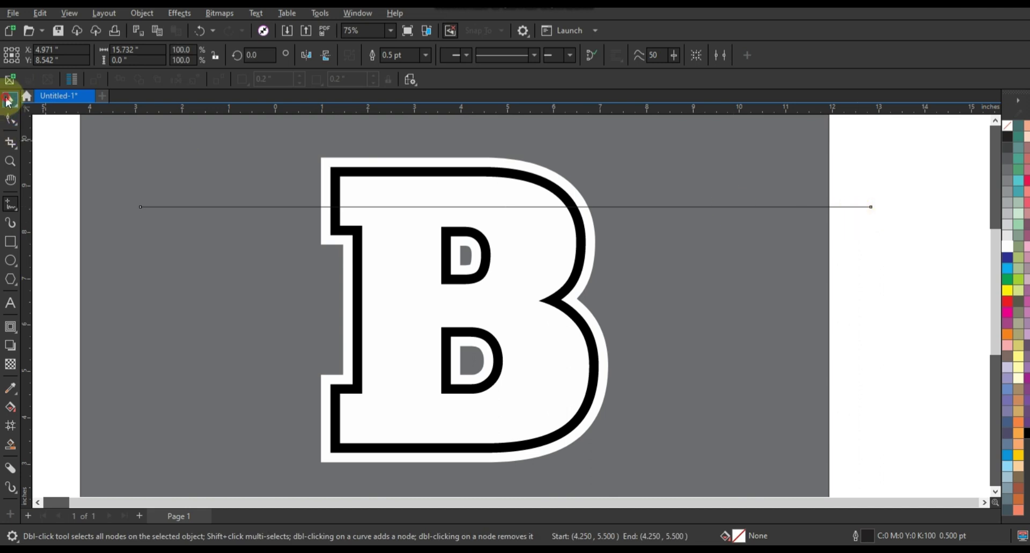
left_click(424, 58)
left_click(397, 125)
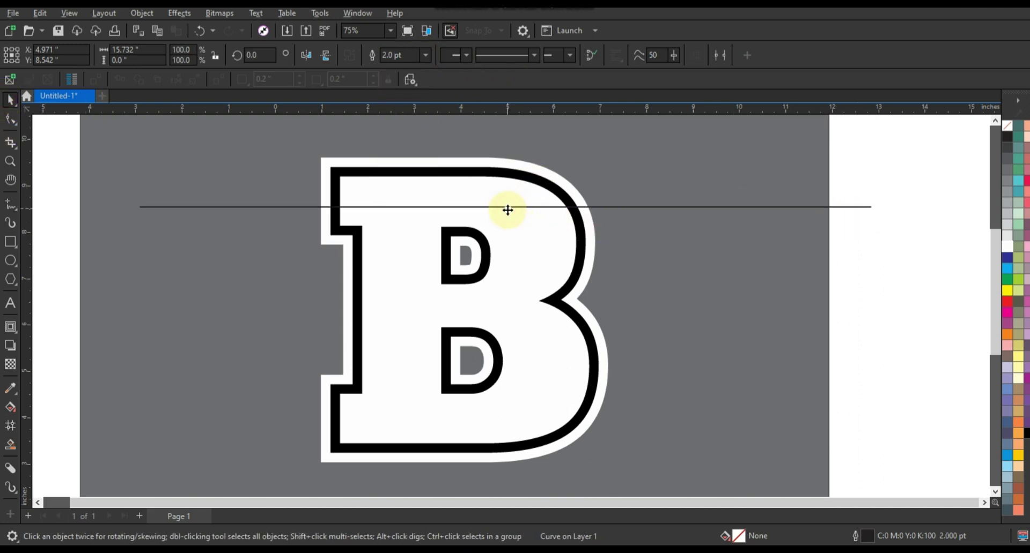
Place a copy of the horizontal line about 0.13 inches below it and combine both lines into one object.
left_click_drag(507, 210, 507, 214)
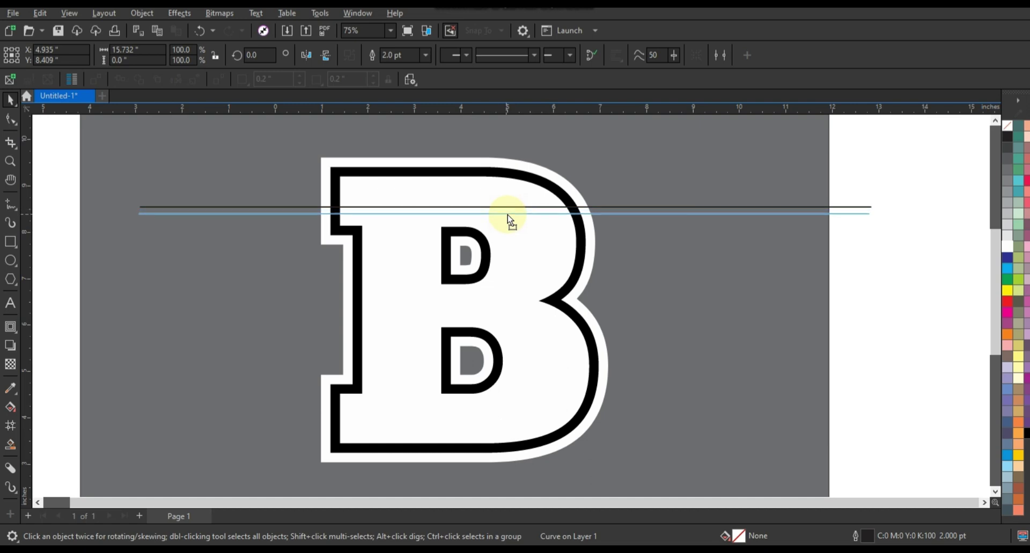
right_click(508, 214)
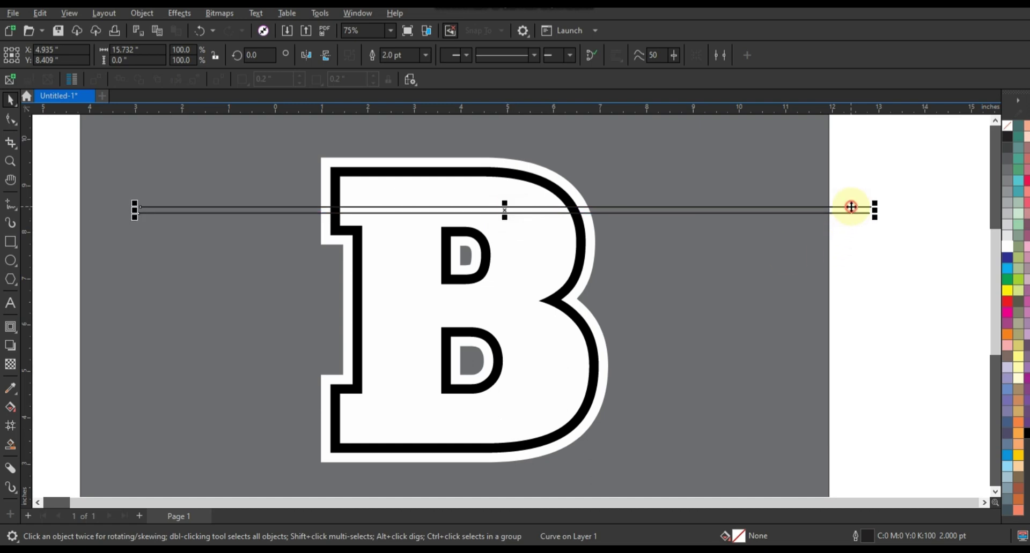
left_click(851, 207, "shift")
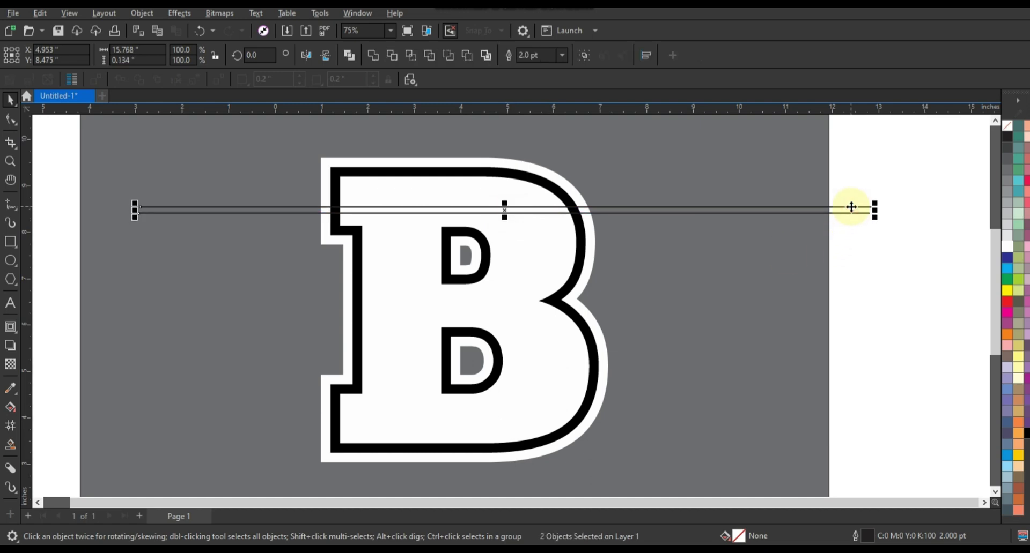
left_click(349, 55)
Rotate the combined line pair about 53.5 degrees and move it slightly so it crosses the B diagonally from lower left to upper right.
scroll(584, 279, "down", 2)
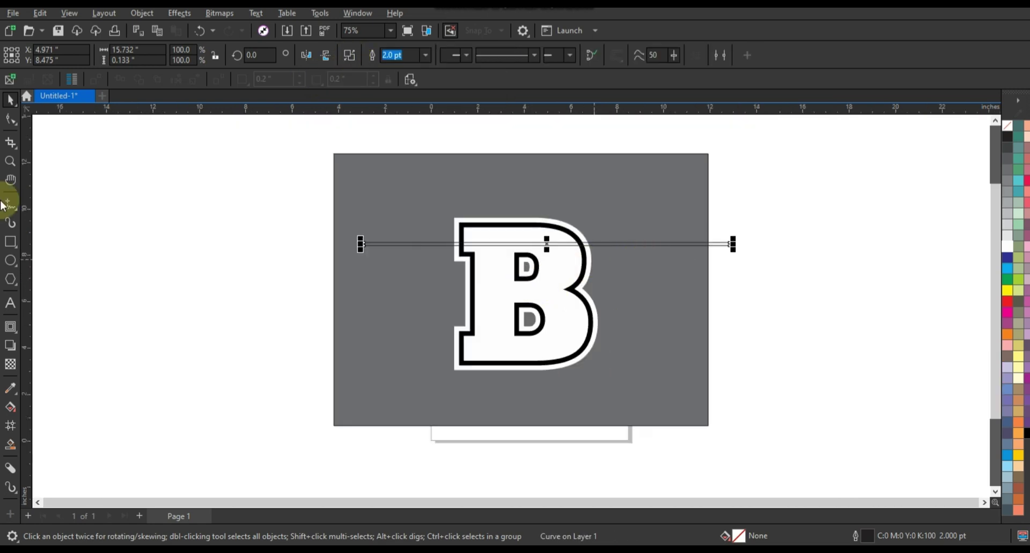
left_click(10, 161)
left_click_drag(337, 177, 797, 401)
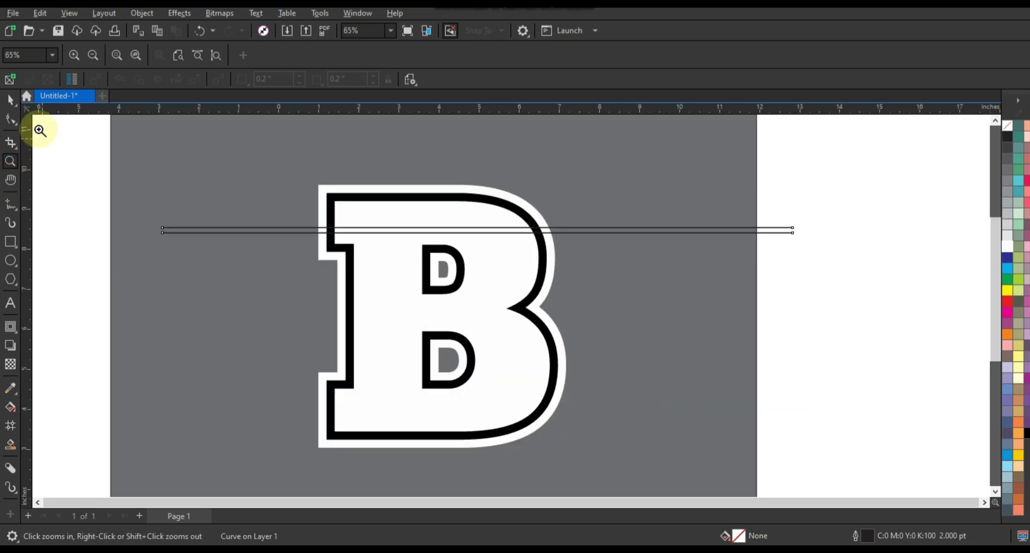
left_click(216, 231)
left_click(10, 99)
key("shift+F2")
scroll(472, 279, "down", 2)
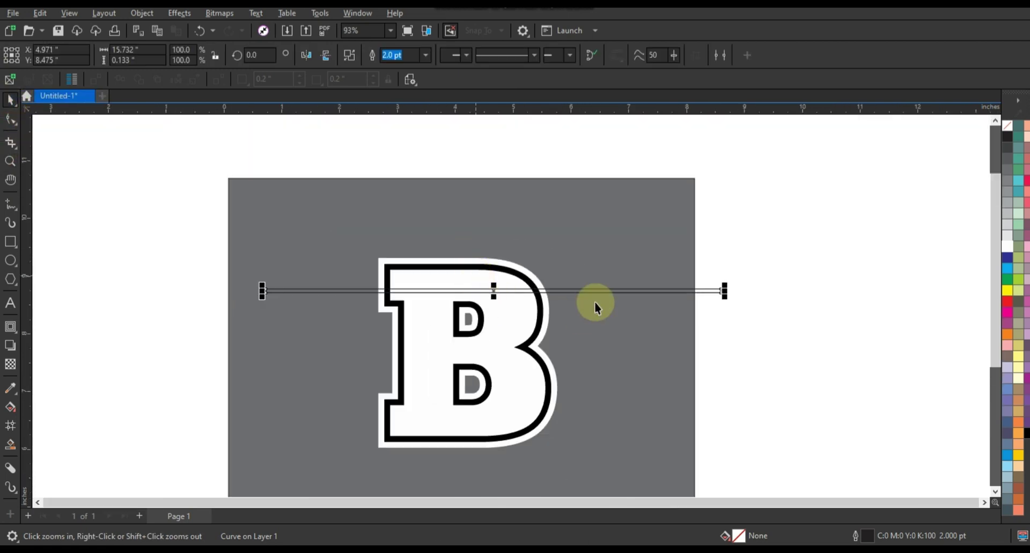
left_click(591, 292)
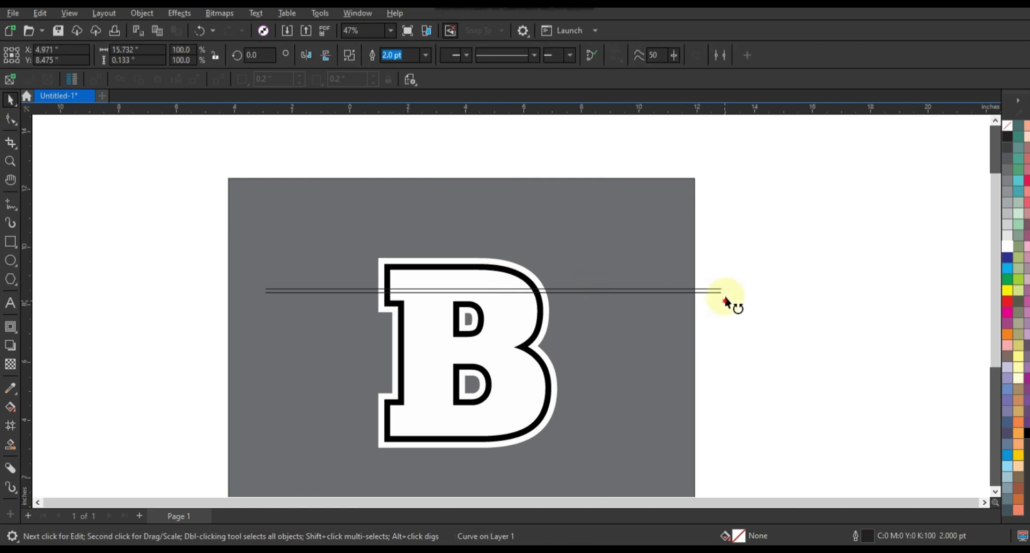
left_click_drag(725, 300, 584, 174)
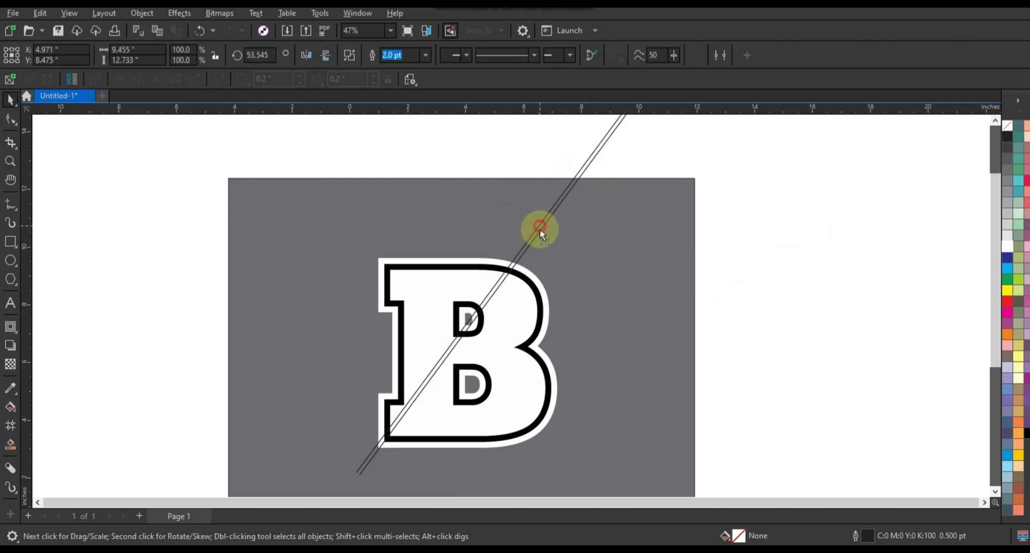
left_click_drag(539, 229, 536, 234)
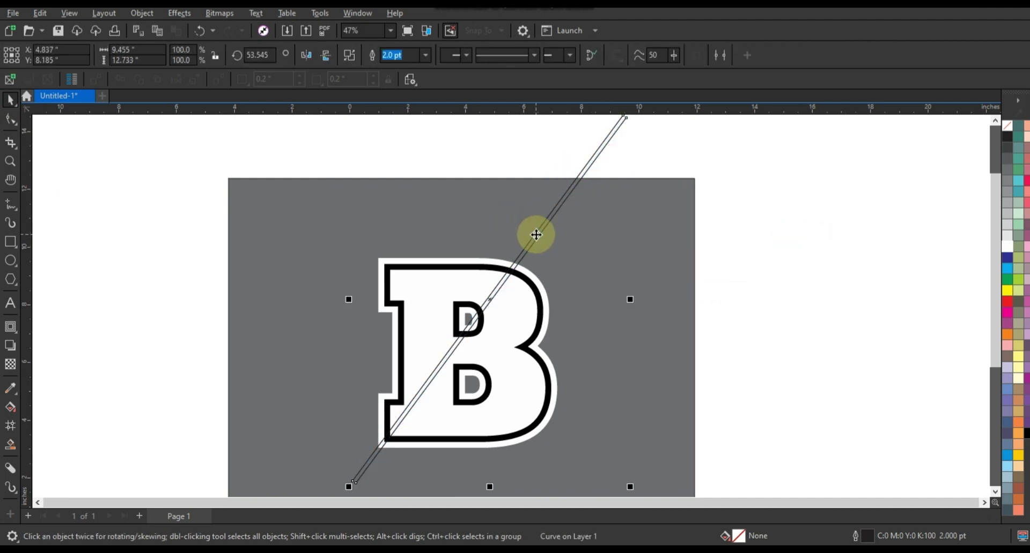
left_click(776, 283)
Use Smart Fill to create blue shapes from the two areas of the inner B on either side of the diagonal lines.
left_click(10, 161)
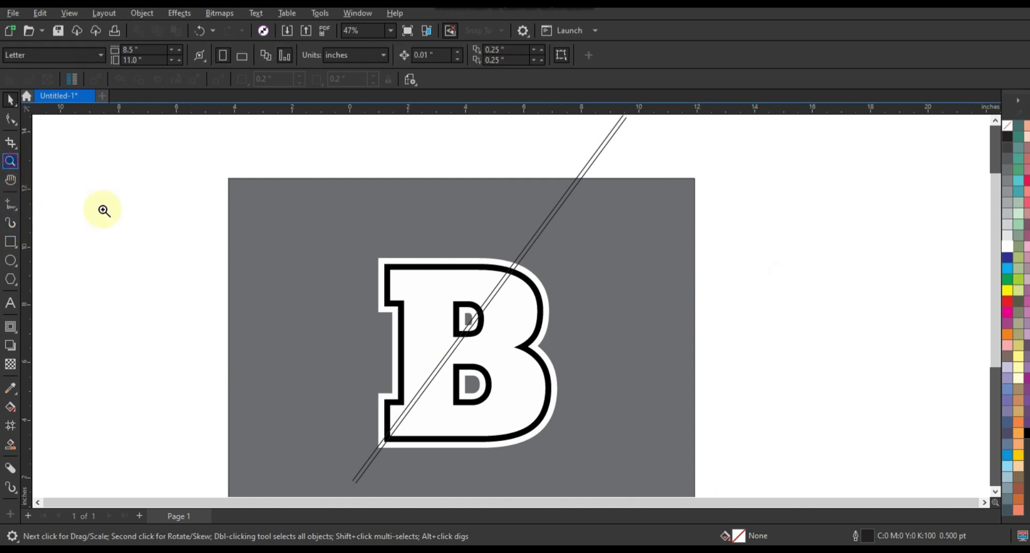
left_click_drag(283, 229, 661, 465)
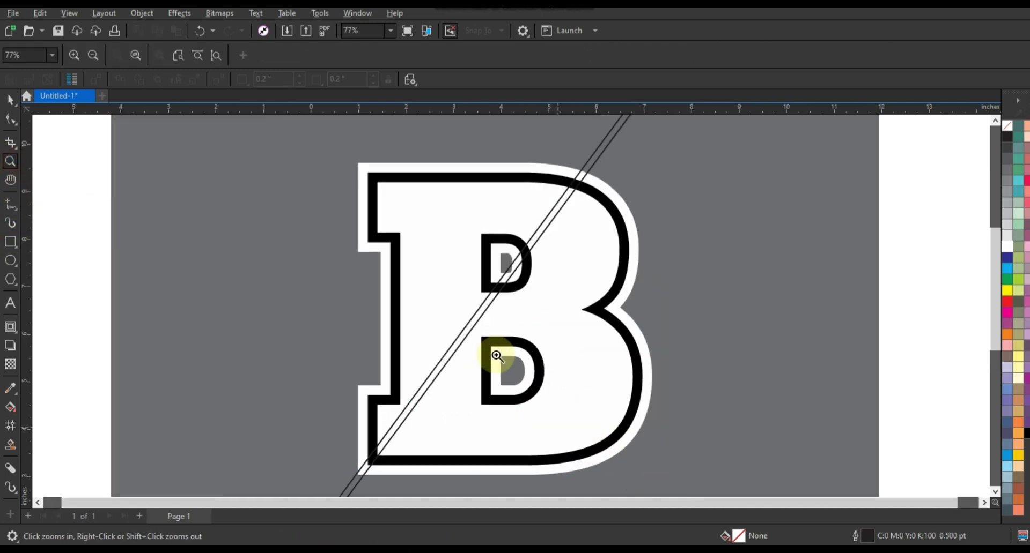
key("space")
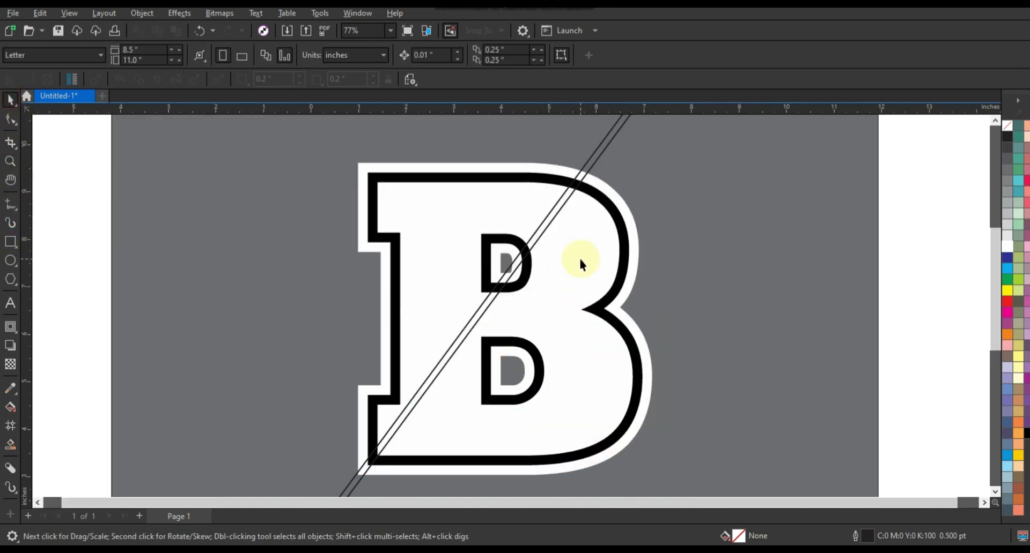
left_click(580, 263)
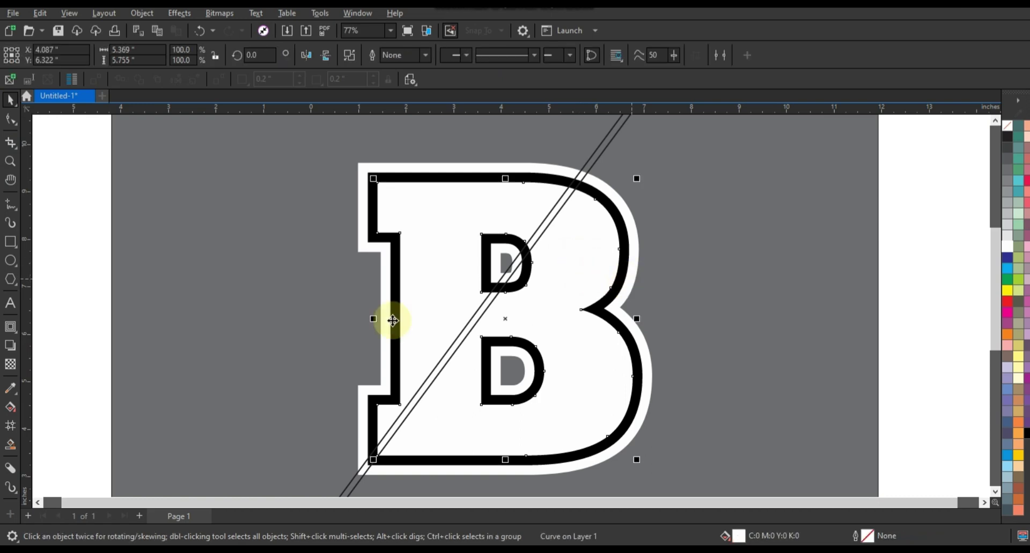
left_click(11, 446)
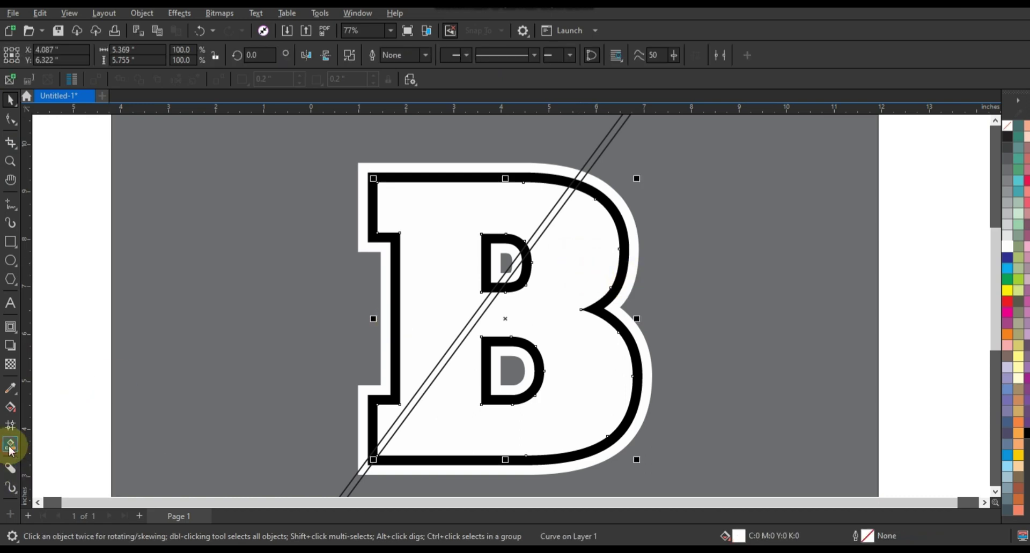
left_click(567, 404)
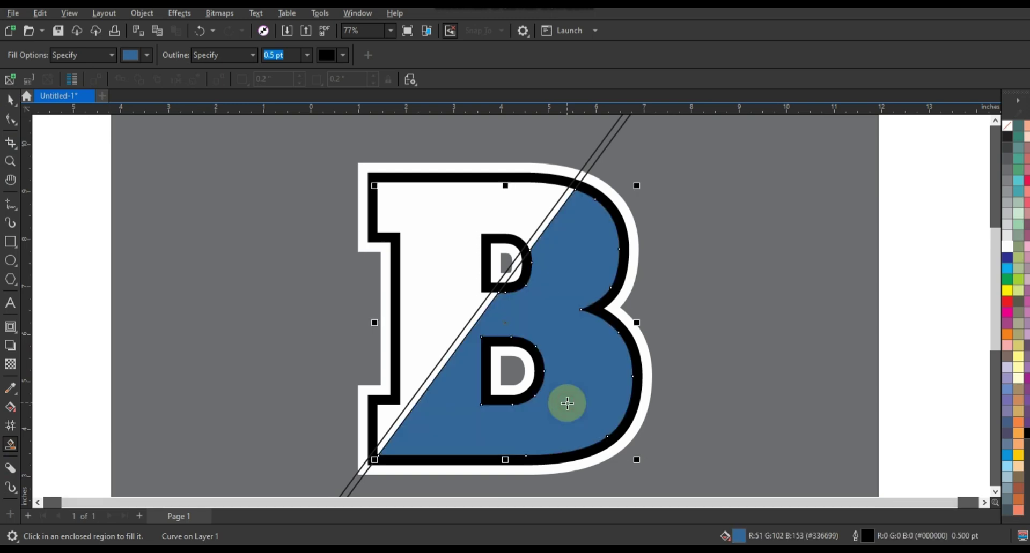
left_click(450, 222)
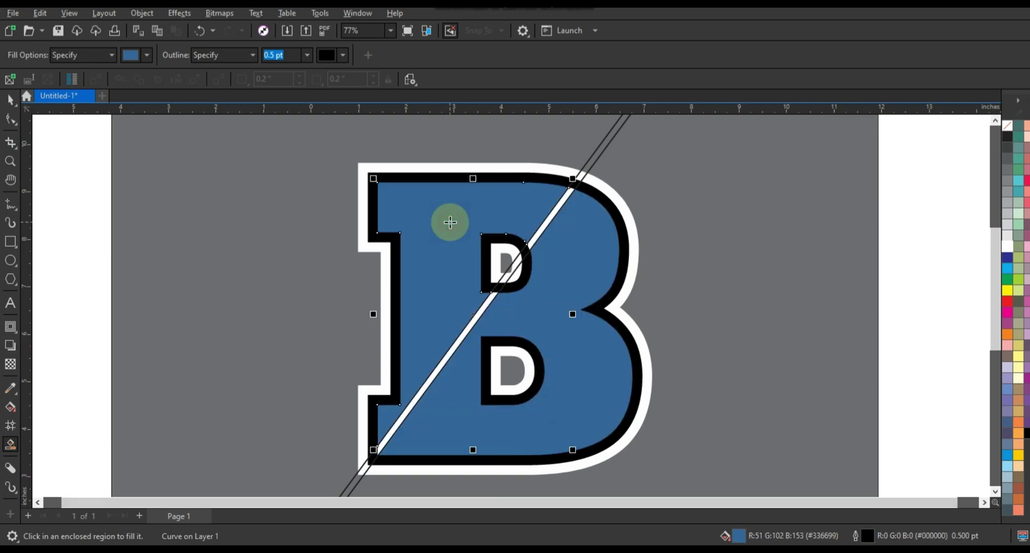
Delete the diagonal line pair that crosses the B.
left_click(10, 99)
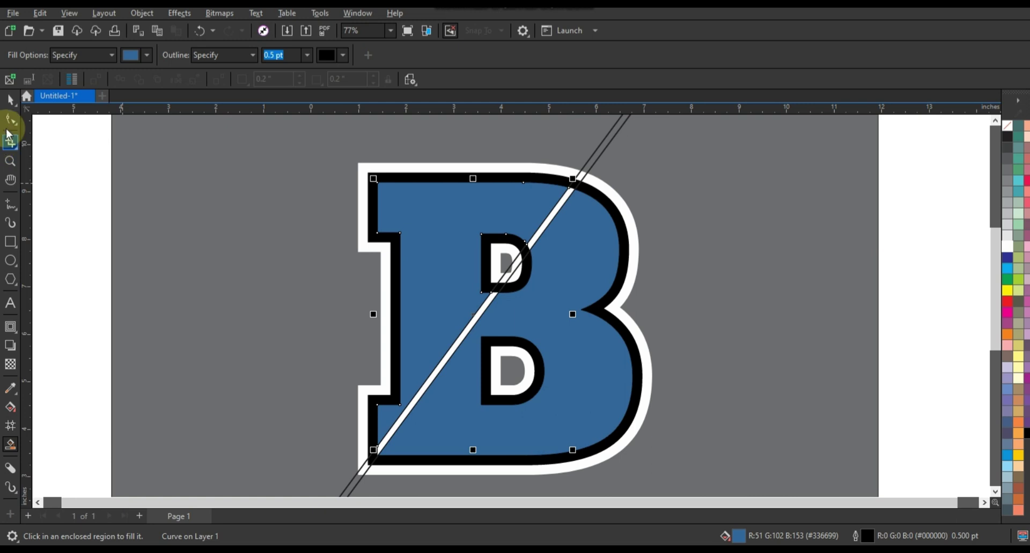
left_click(602, 153)
key("Delete")
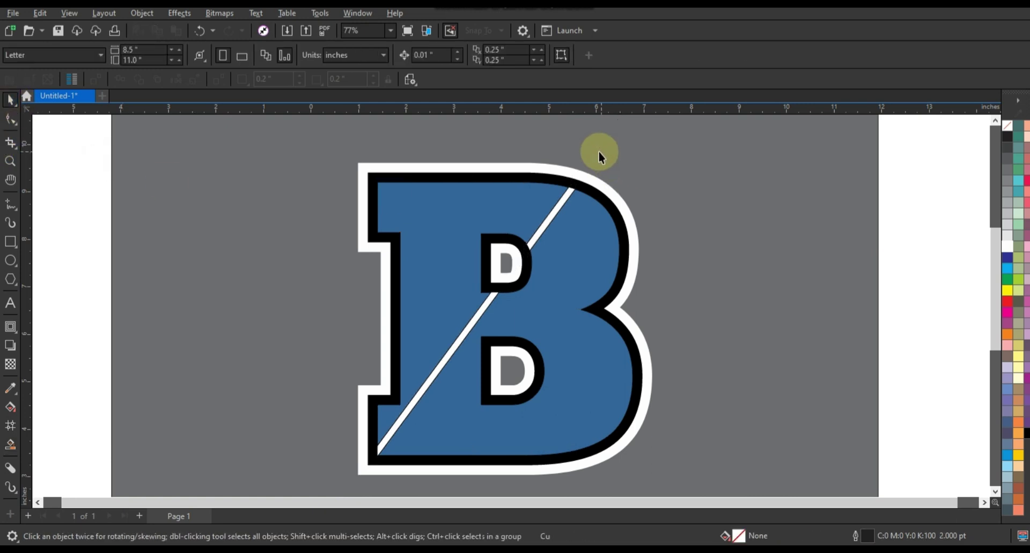
Fill the white inner B behind the blue pieces with black, and fill the upper-left blue piece with white.
left_click(568, 191)
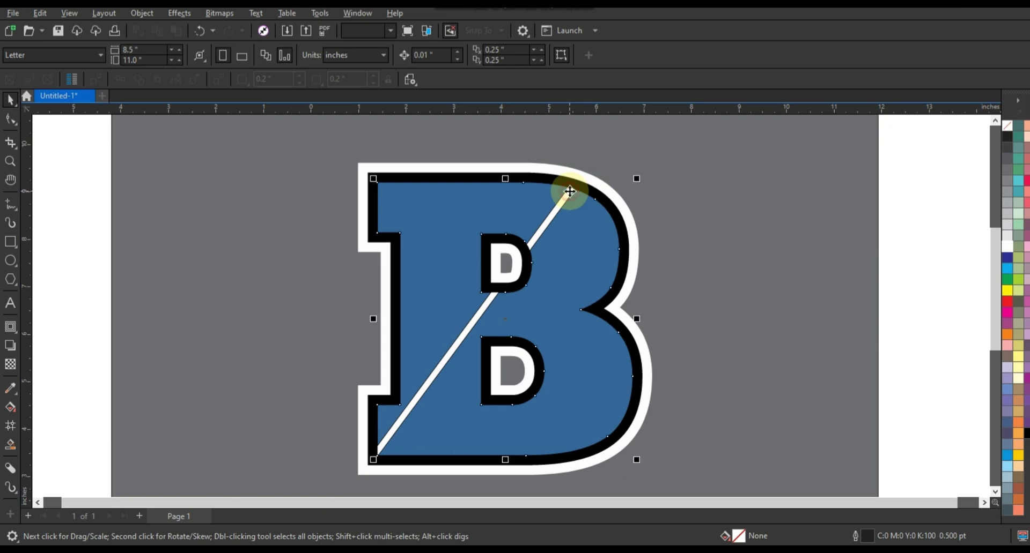
right_click(1024, 435)
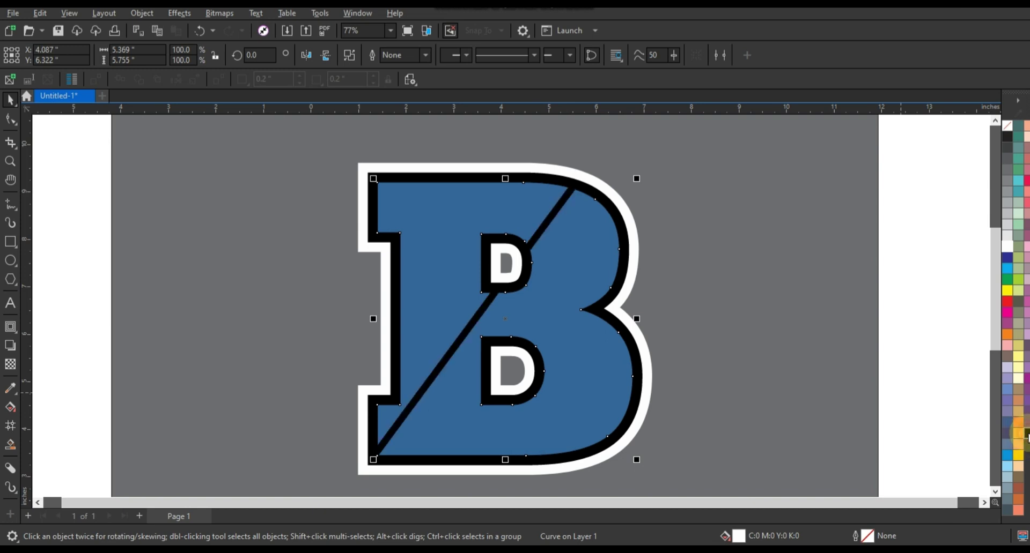
left_click(915, 395)
left_click(514, 222)
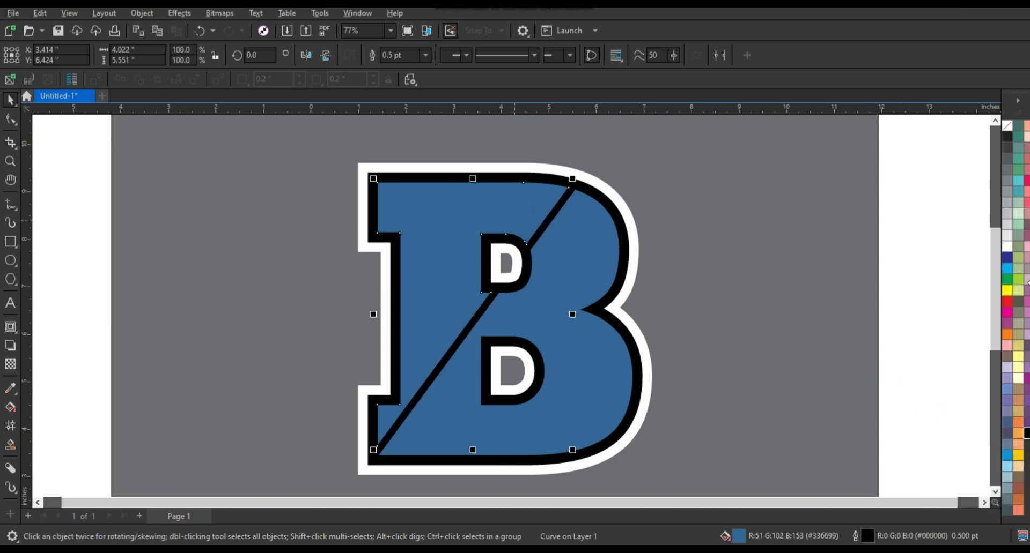
left_click(1007, 247)
left_click(898, 274)
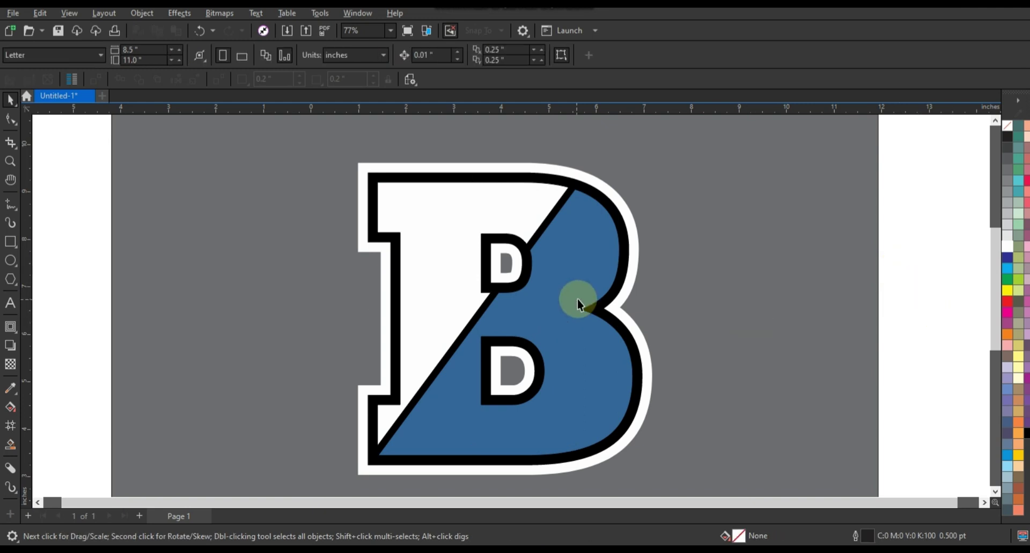
Draw a thin horizontal rectangle about 12.4 by 0.07 inches above the B and fill it with white.
left_click(10, 242)
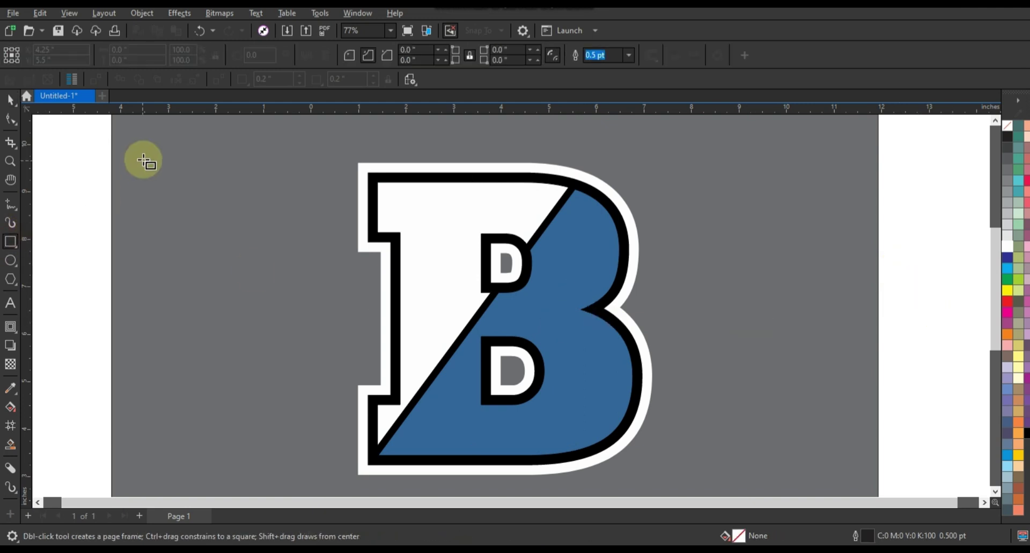
left_click_drag(276, 131, 868, 138)
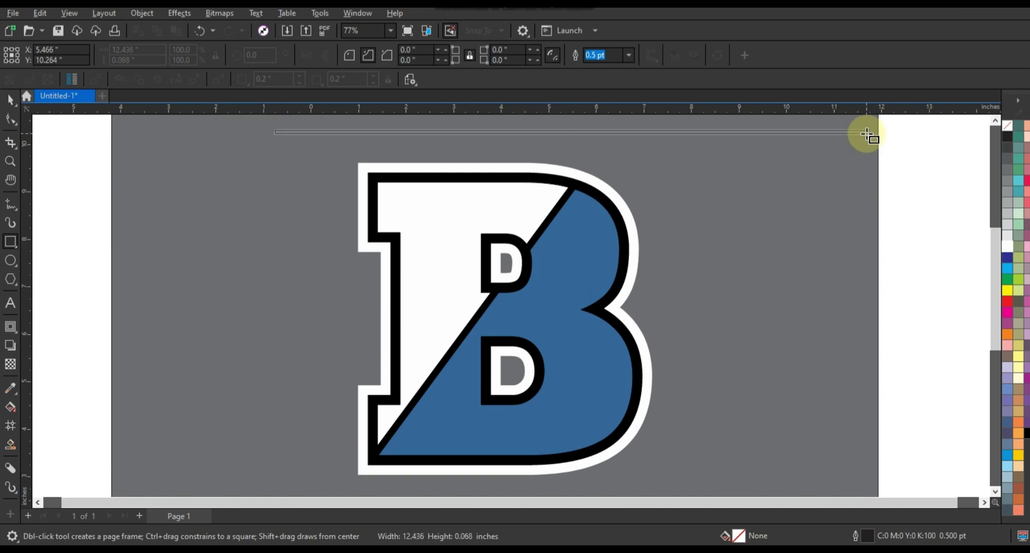
left_click(10, 100)
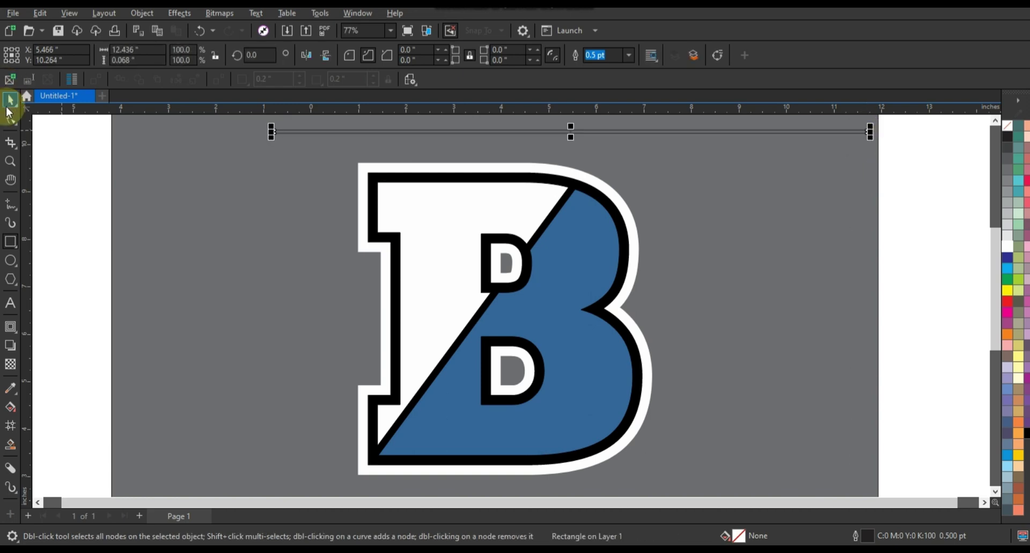
left_click(1007, 246)
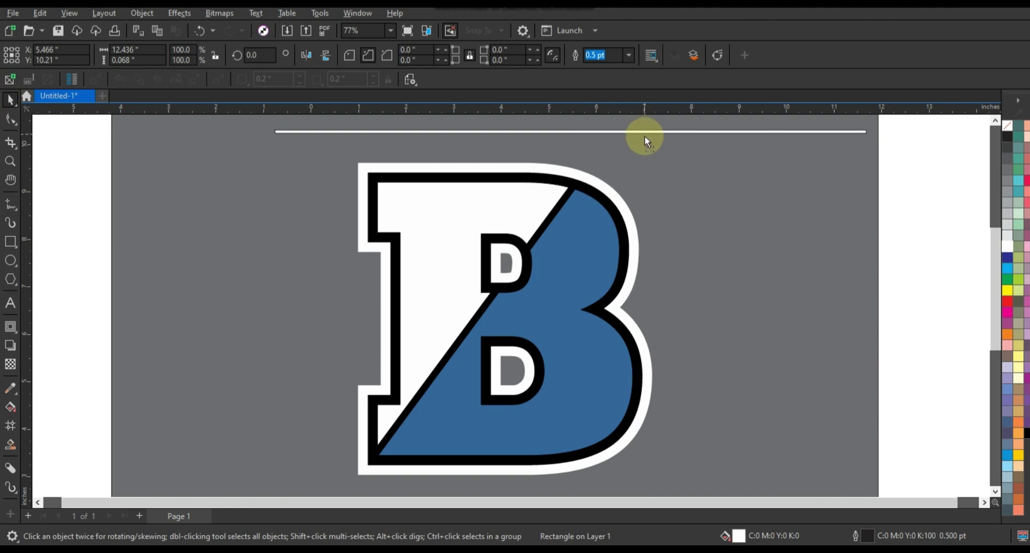
Duplicate the thin white rectangle repeatedly downward at even spacing to cover the B with horizontal stripes.
left_click_drag(644, 137, 645, 138)
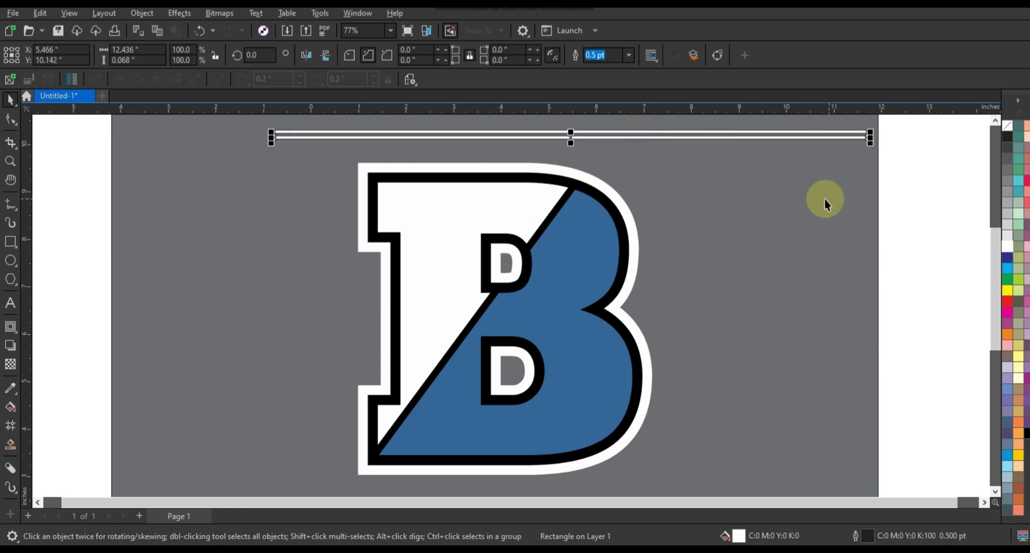
key("ctrl+d")
key("ctrl+d")
key("ctrl+d")
key("ctrl+d")
key("ctrl+d")
key("ctrl+d")
key("ctrl+d")
key("ctrl+d")
key("ctrl+d")
key("ctrl+d")
key("ctrl+d")
key("ctrl+d")
key("ctrl+d")
key("ctrl+d")
key("ctrl+d")
key("ctrl+d")
key("ctrl+d")
key("ctrl+d")
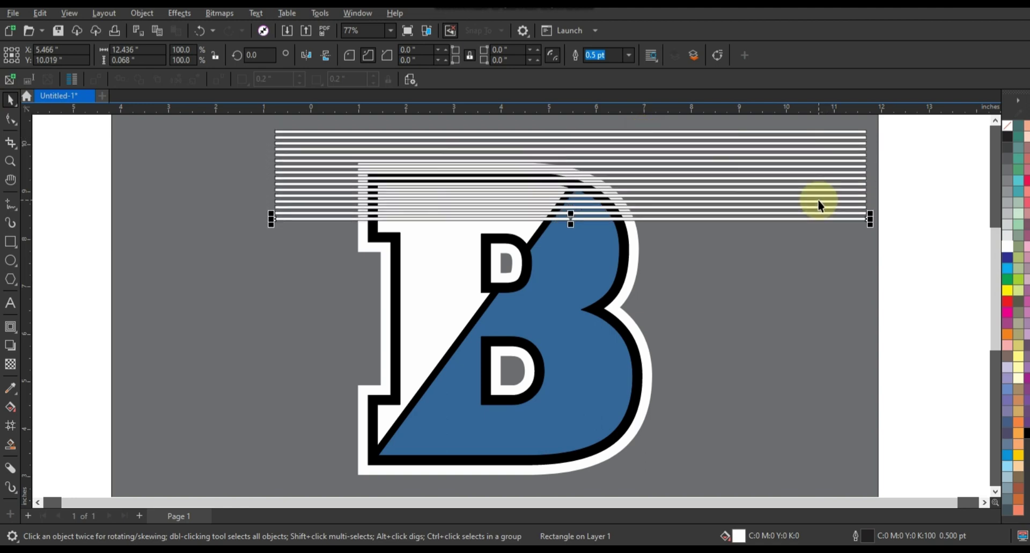
key("ctrl+d")
key("ctrl+d")
key("ctrl+d")
key("ctrl+d")
key("ctrl+d")
key("ctrl+d")
key("ctrl+d")
key("ctrl+d")
key("ctrl+d")
key("ctrl+d")
key("ctrl+d")
key("ctrl+d")
key("ctrl+d")
key("ctrl+d")
key("ctrl+d")
key("ctrl+d")
key("ctrl+d")
key("ctrl+d")
key("ctrl+d")
key("ctrl+d")
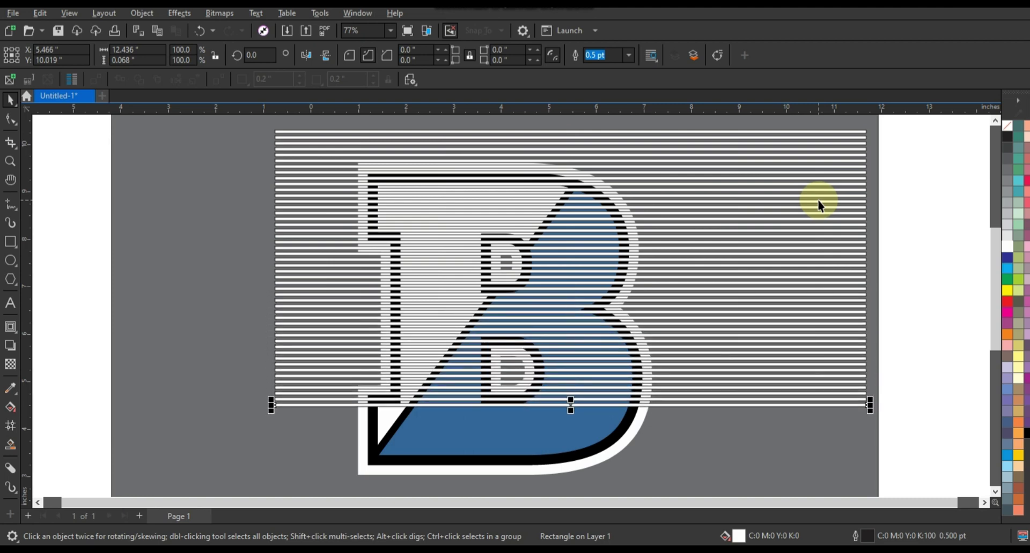
key("ctrl+d")
key("ctrl+d")
key("ctrl+d")
key("ctrl+d")
key("ctrl+d")
key("ctrl+d")
key("ctrl+d")
key("ctrl+d")
key("ctrl+d")
key("ctrl+d")
key("ctrl+d")
key("ctrl+d")
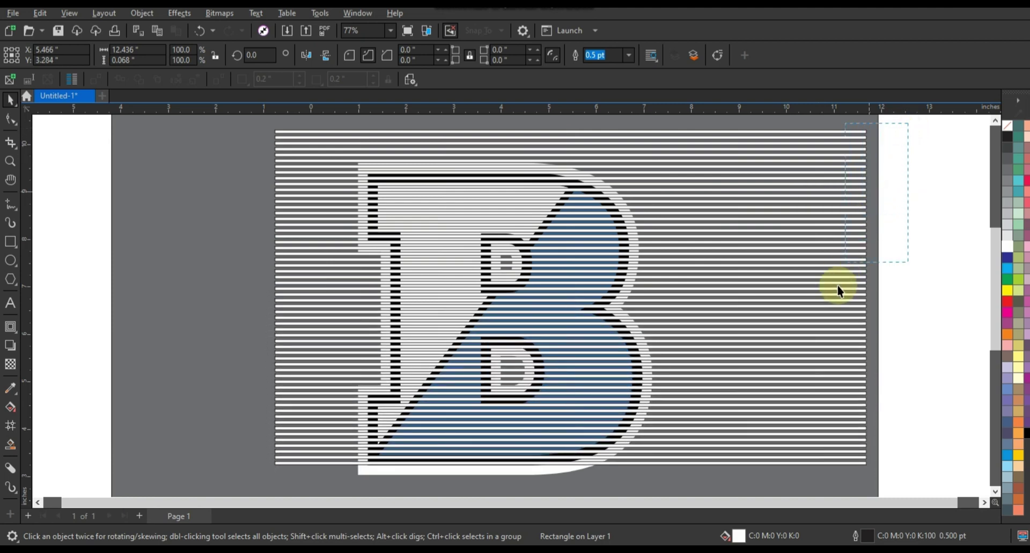
Weld all the white stripes, without the background, into one object and remove its outline.
left_click_drag(819, 471, 818, 474)
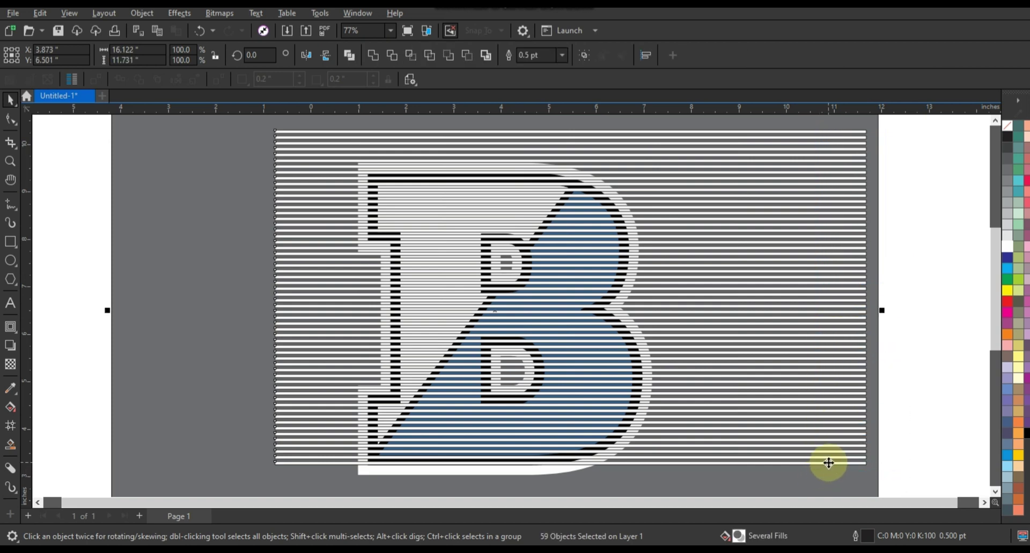
left_click(818, 487, "shift")
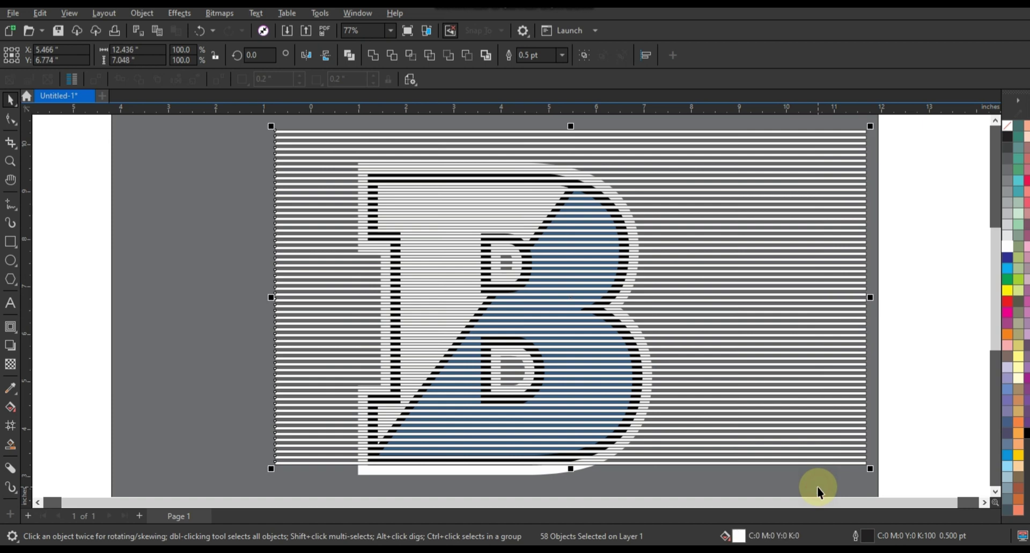
left_click(376, 55)
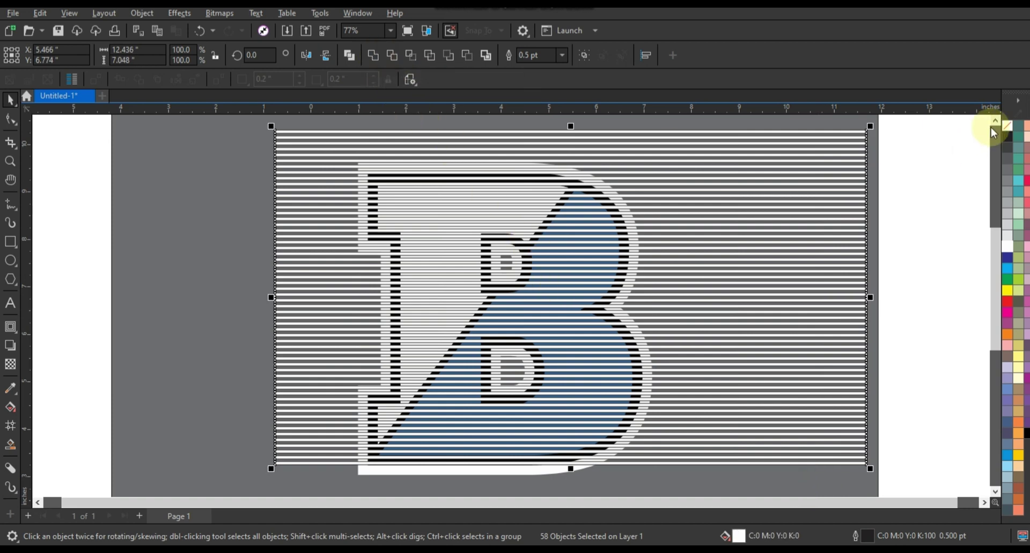
right_click(1000, 127)
key("Escape")
right_click(1006, 126)
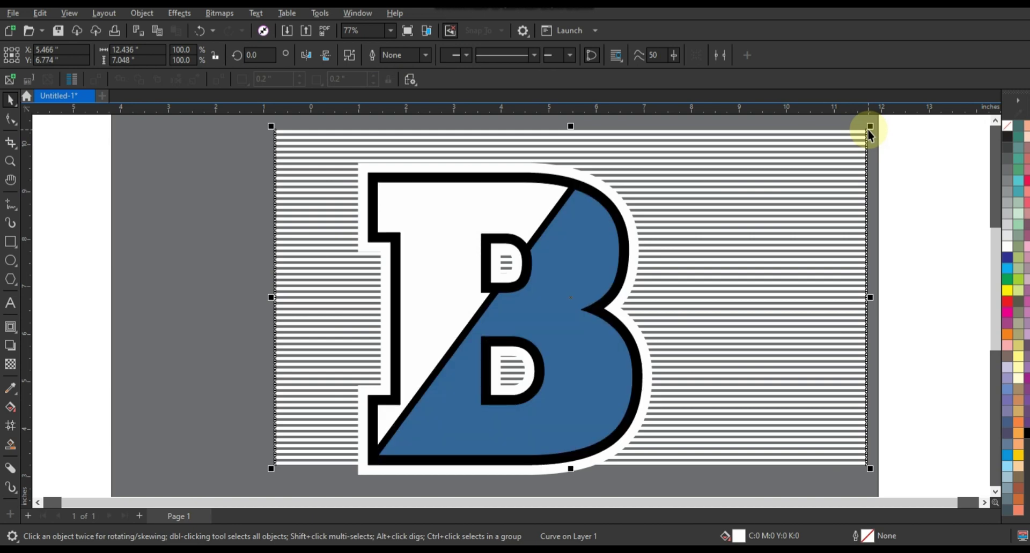
PowerClip the stripes, scaled to about 11.5 by 6.5 inches, inside the blue half of the B and remove that half's blue fill.
left_click_drag(870, 127, 853, 150)
left_click_drag(783, 247, 785, 245)
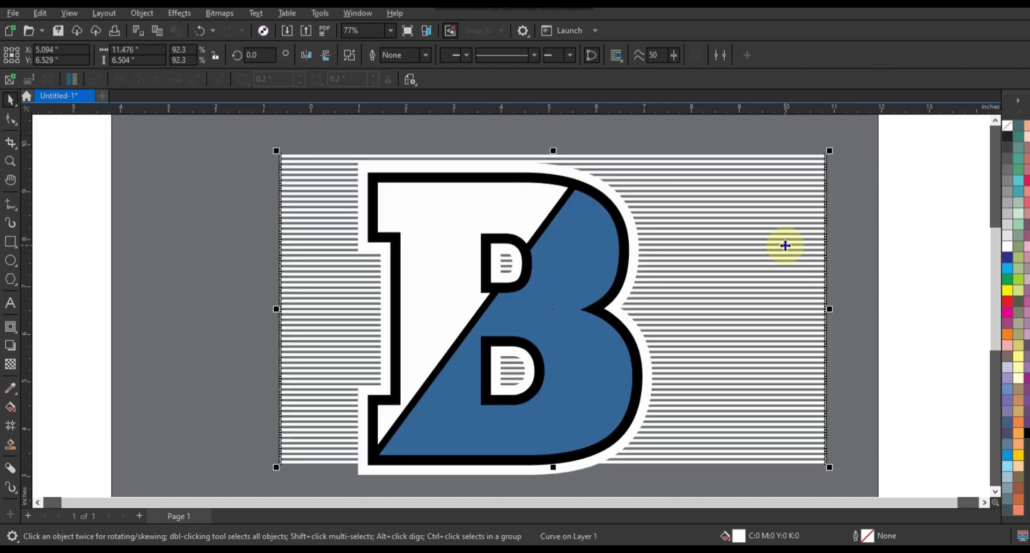
right_click(785, 246)
left_click(822, 317)
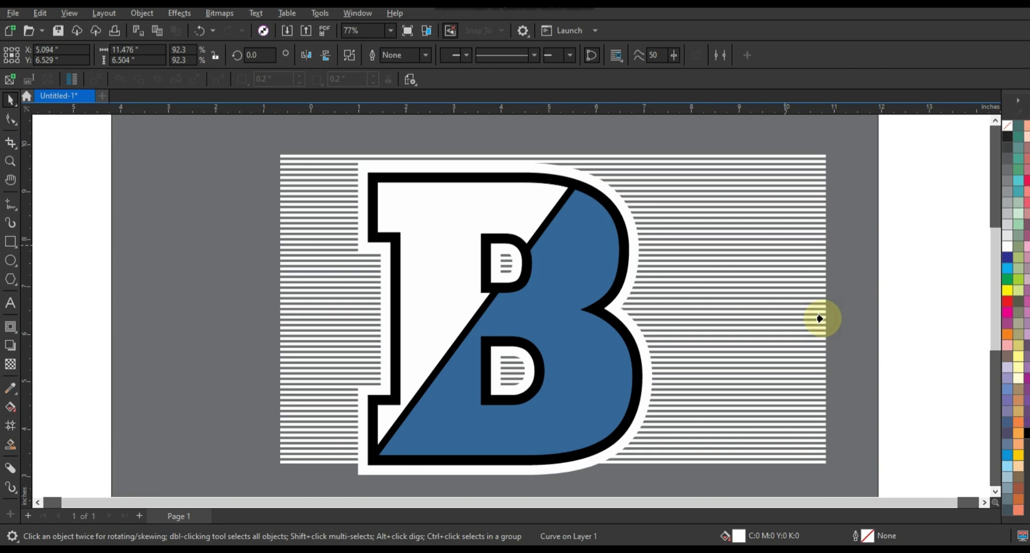
left_click(595, 268)
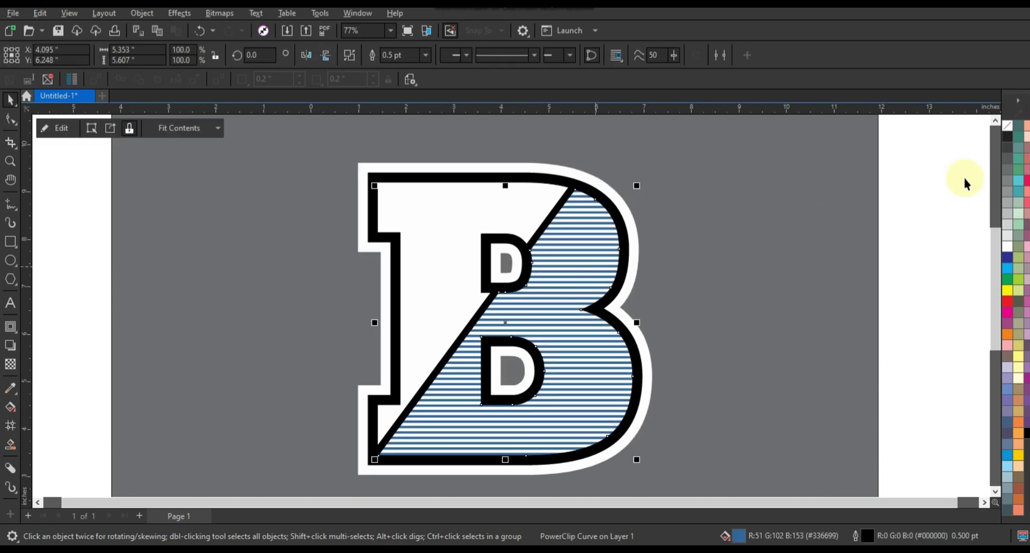
left_click(1009, 129)
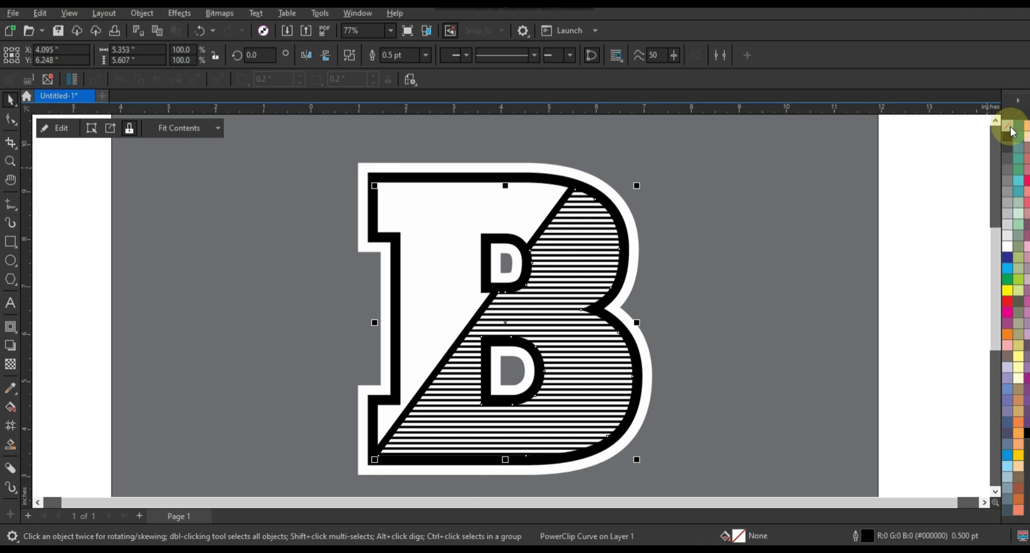
left_click(939, 261)
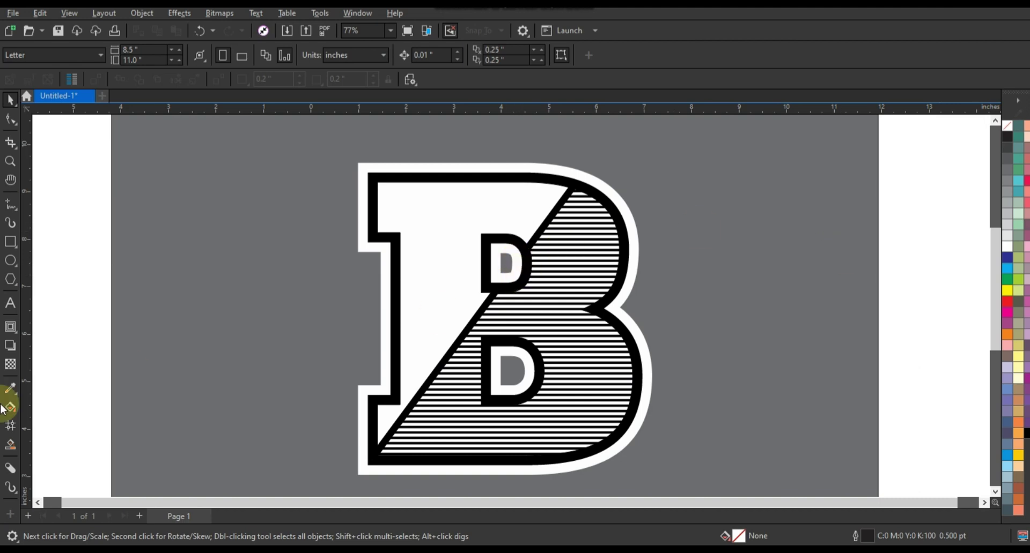
left_click(10, 303)
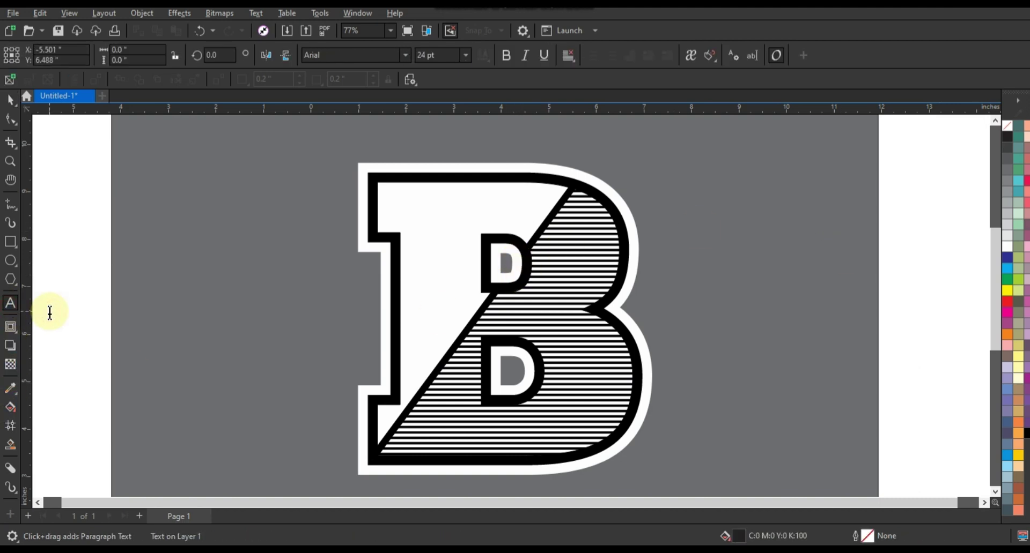
type("b")
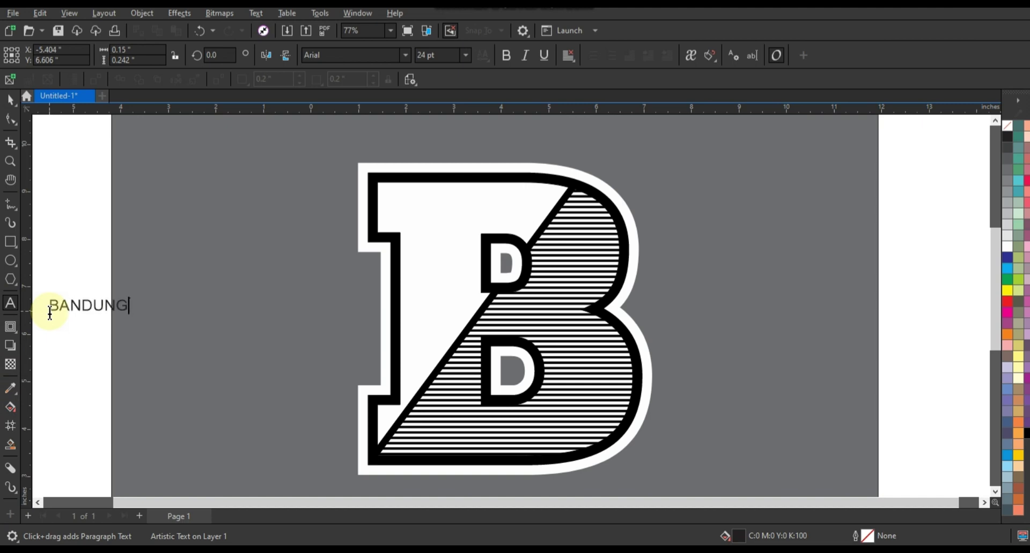
left_click(10, 99)
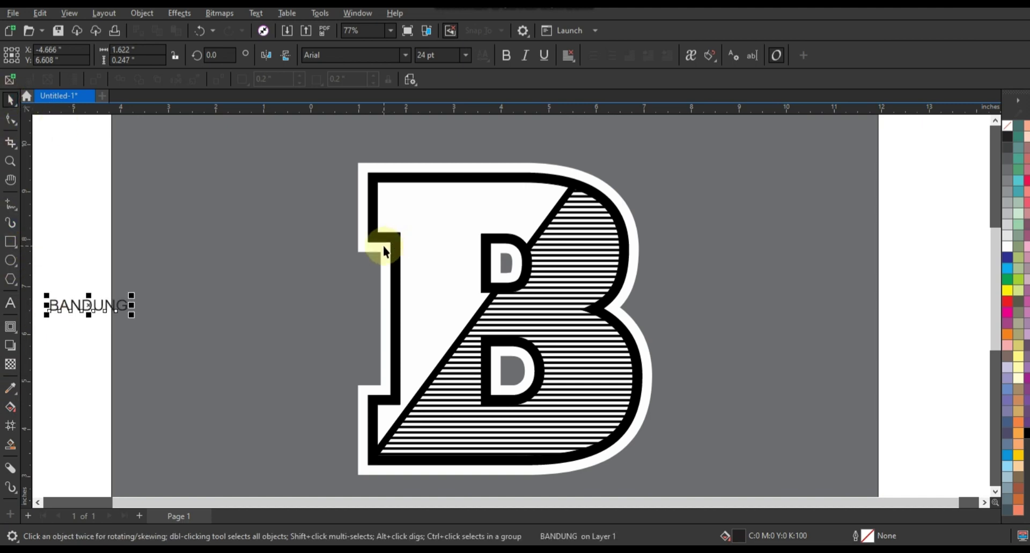
key("ctrl+z")
Add the text BRAND in the Superstar M54 font beside the B and enlarge it to about 64 pt.
left_click(11, 303)
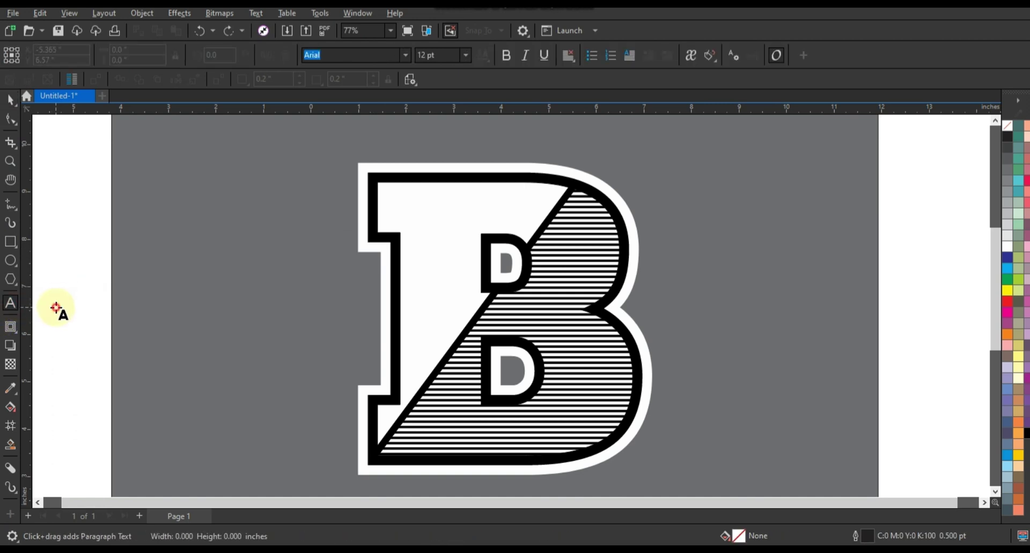
left_click(55, 305)
type("BRAND")
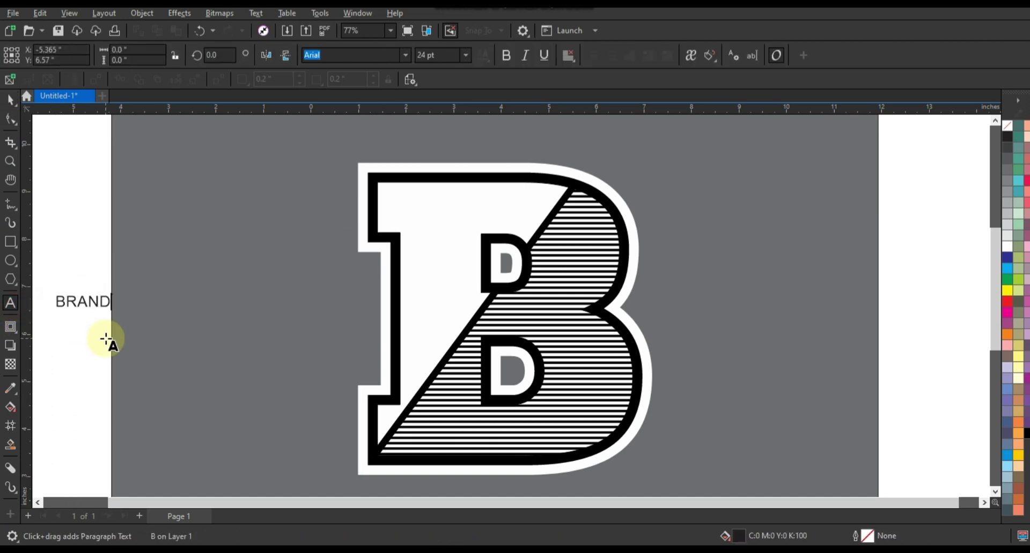
left_click(10, 99)
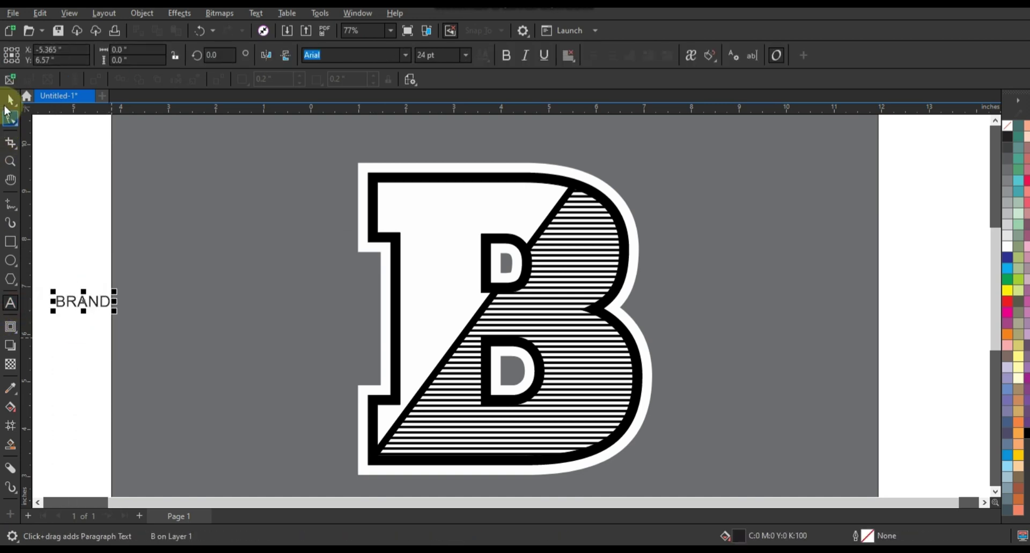
left_click(404, 56)
left_click(364, 111)
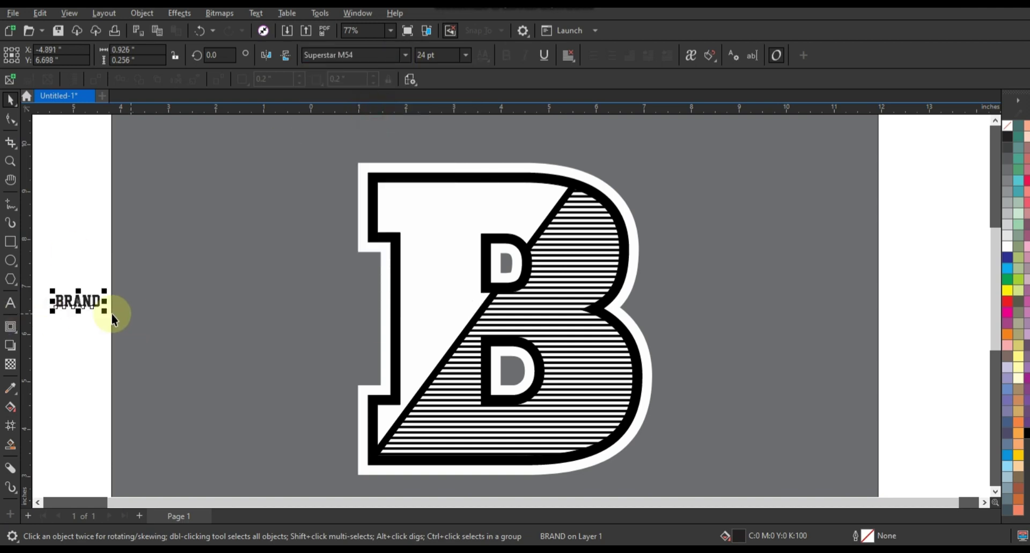
left_click_drag(107, 312, 343, 332)
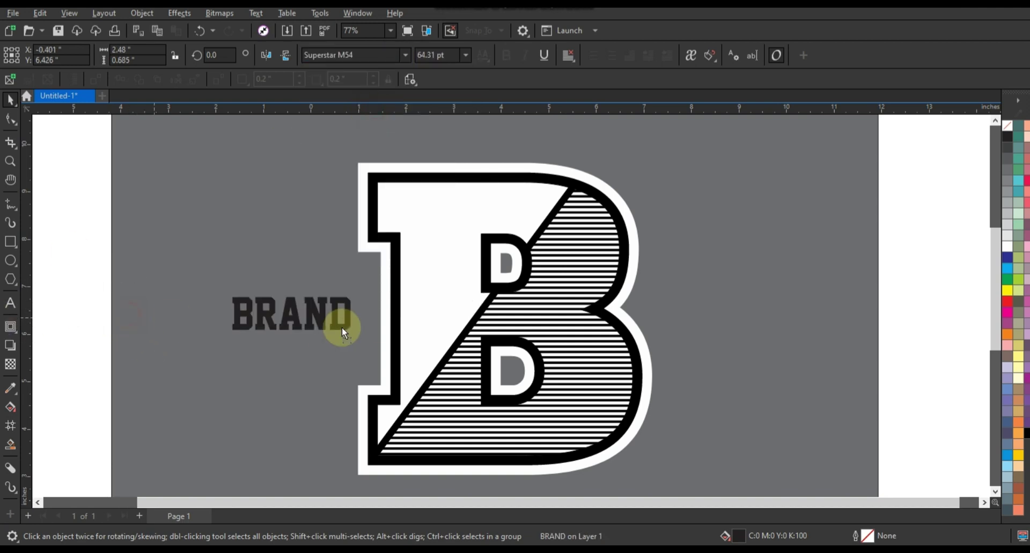
left_click(339, 353)
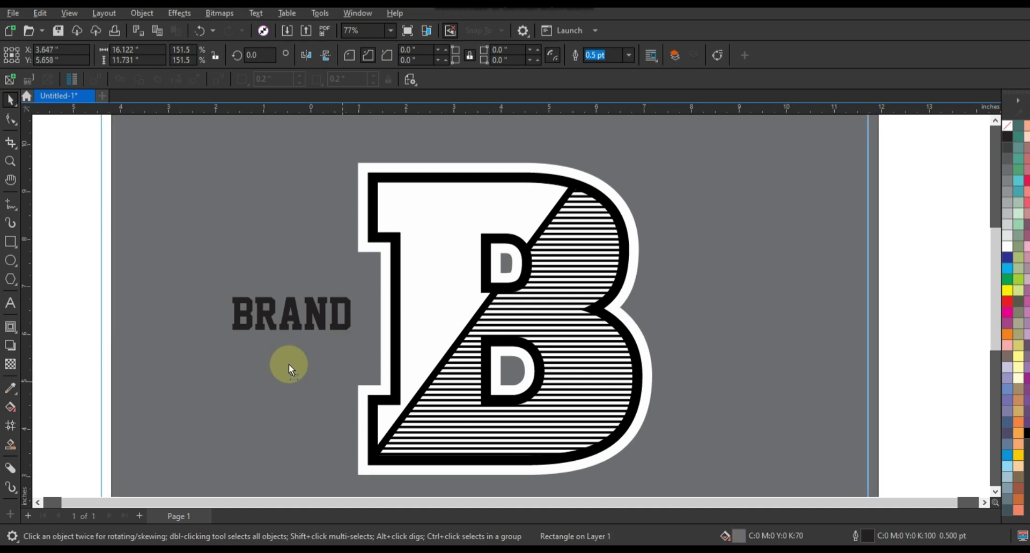
Rotate the BRAND text to 270 degrees and place it vertically in the white half of the B.
left_click(320, 322)
left_click(320, 322)
left_click_drag(355, 339, 279, 364)
left_click_drag(311, 319, 440, 253)
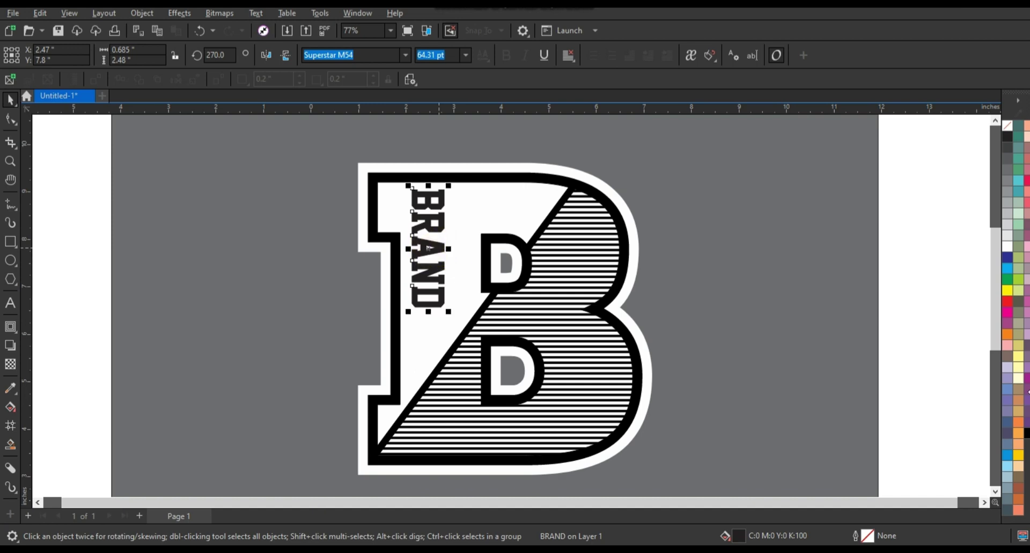
Fill the BRAND text with black and widen its letter spacing so it spreads down the white half.
left_click(1025, 433)
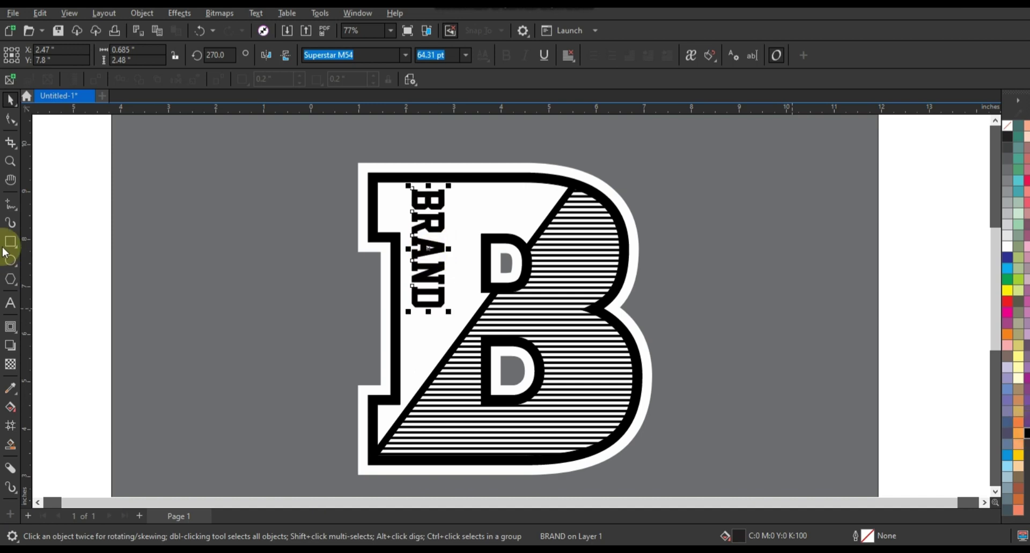
left_click(11, 121)
left_click_drag(409, 314, 470, 363)
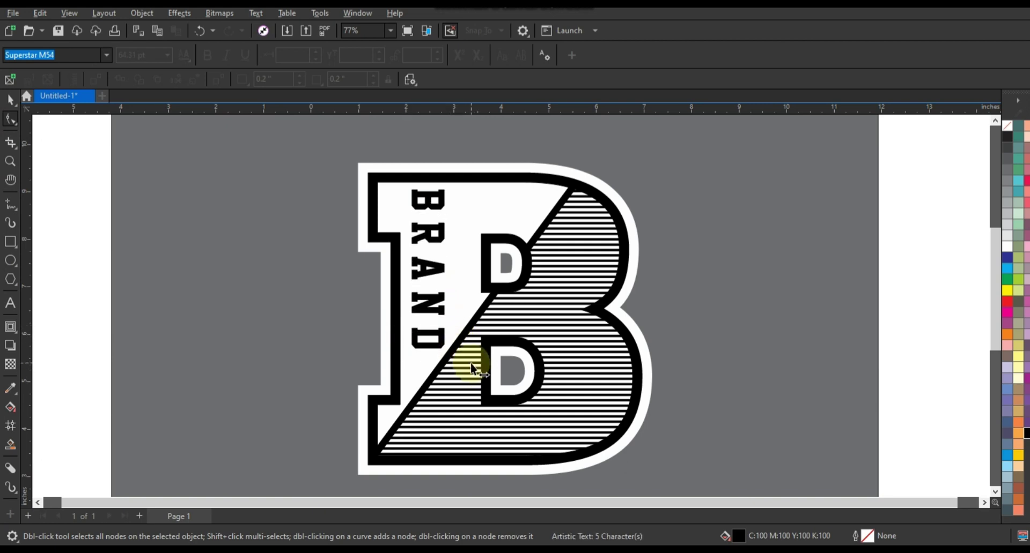
left_click(10, 99)
left_click(898, 262)
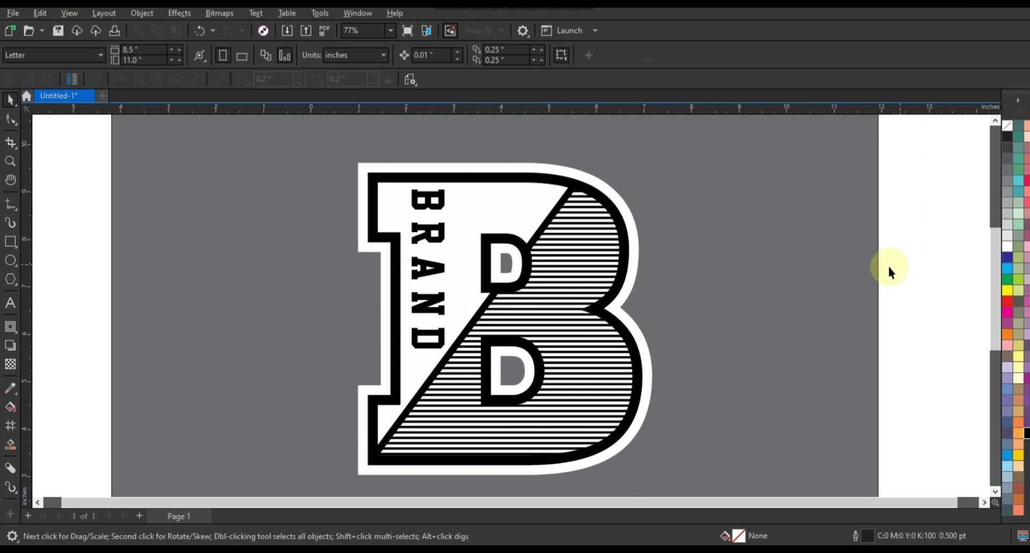
Fill the dark grey background rectangle with black.
scroll(642, 276, "down", 3)
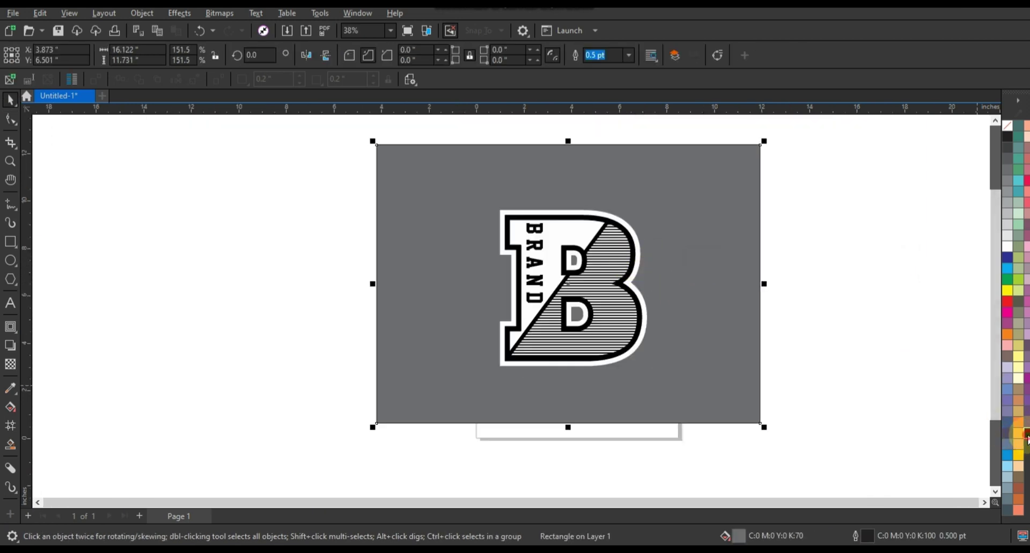
left_click(1025, 436)
left_click(767, 413)
left_click_drag(793, 436, 331, 142)
key("shift+F2")
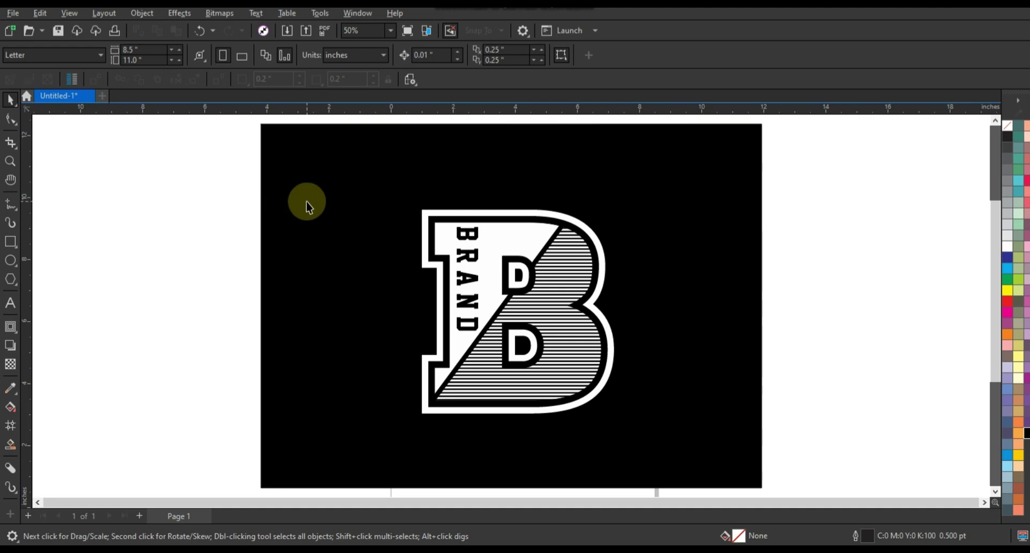
Draw a rectangle about 8.1 by 9.8 inches beside the artwork and add a concentric copy scaled to about 95% inside it.
left_click(10, 242)
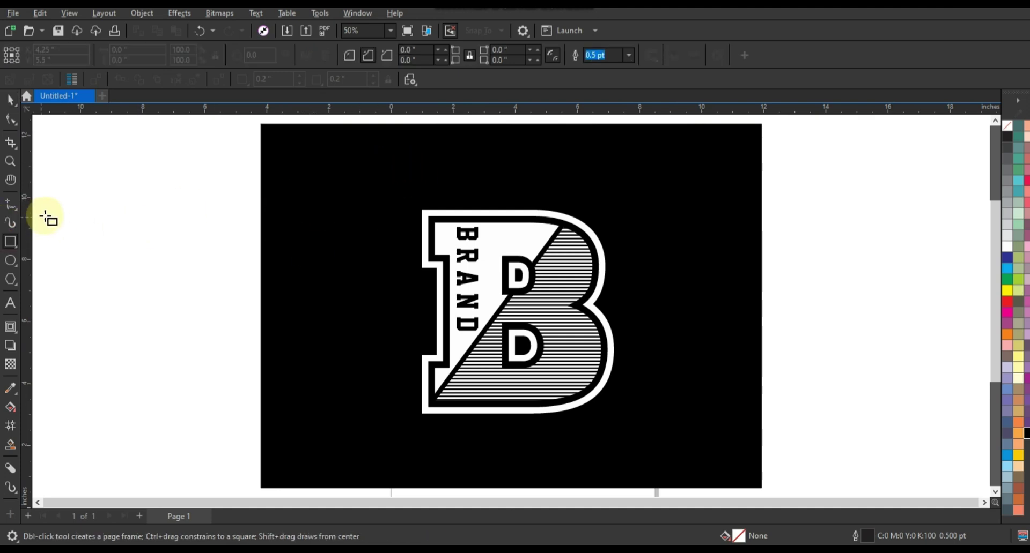
left_click(38, 502)
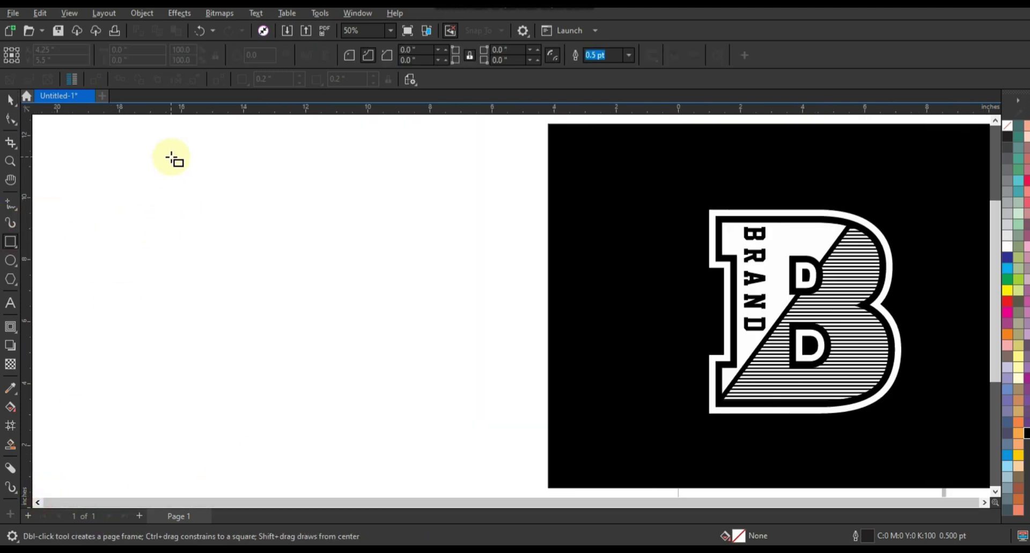
left_click_drag(170, 157, 424, 461)
left_click(7, 105)
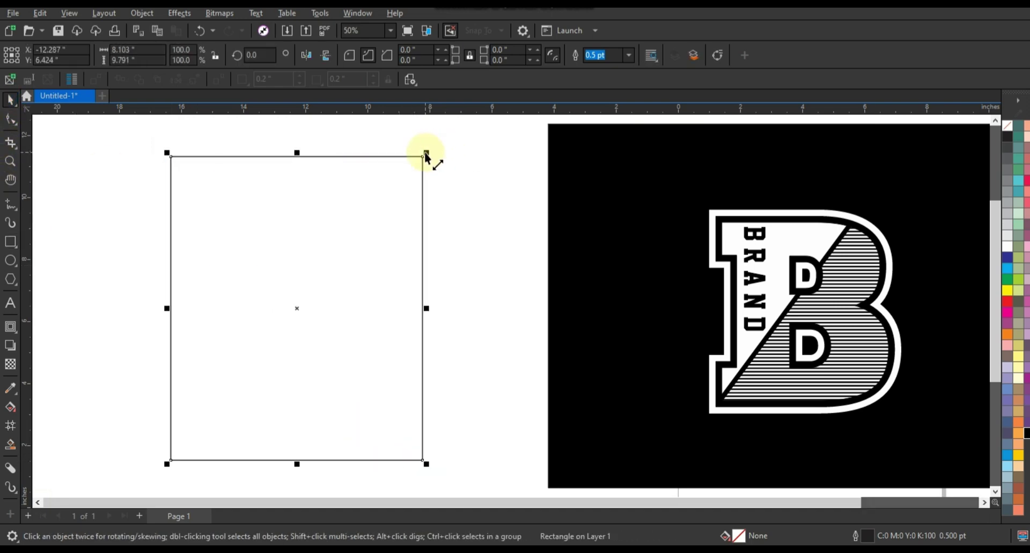
left_click_drag(427, 154, 345, 159)
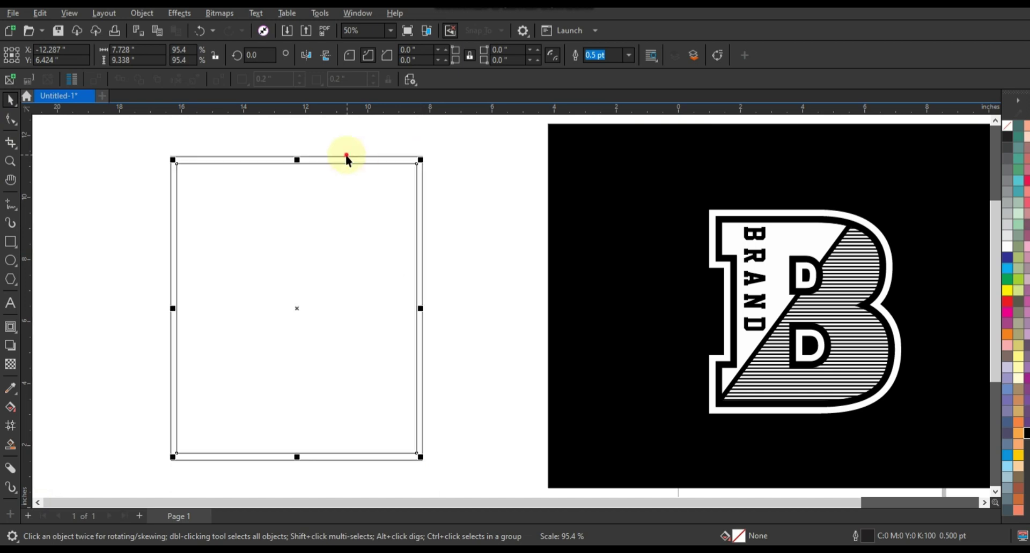
left_click(459, 161)
Draw a rectangle about 4.5 by 6.4 inches over the frame's upper-left corner and Smart Fill the L-shaped band it encloses.
left_click(10, 241)
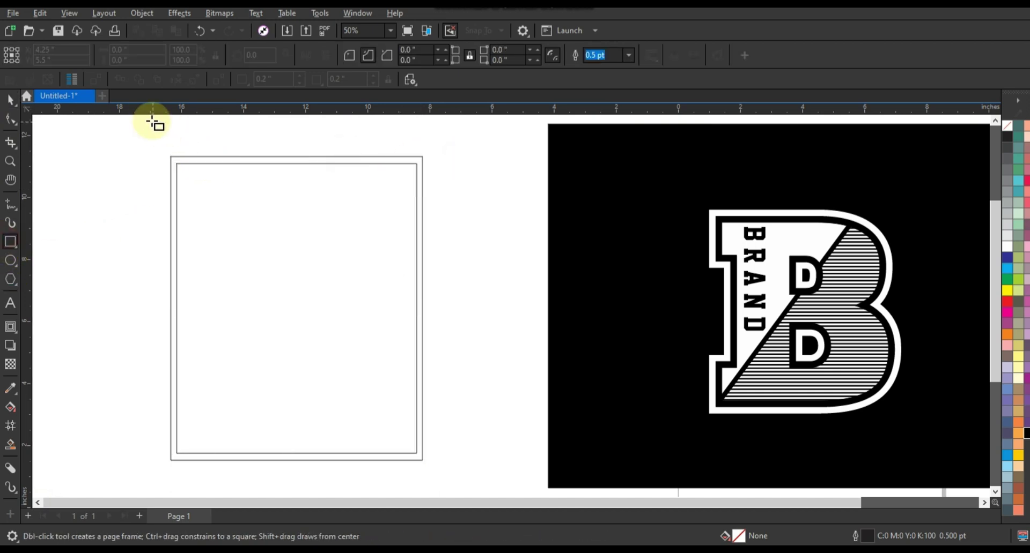
mouse_move(150, 128)
left_mouse_down()
mouse_move(257, 268)
mouse_move(225, 326)
left_mouse_up()
left_click(10, 100)
left_click(10, 444)
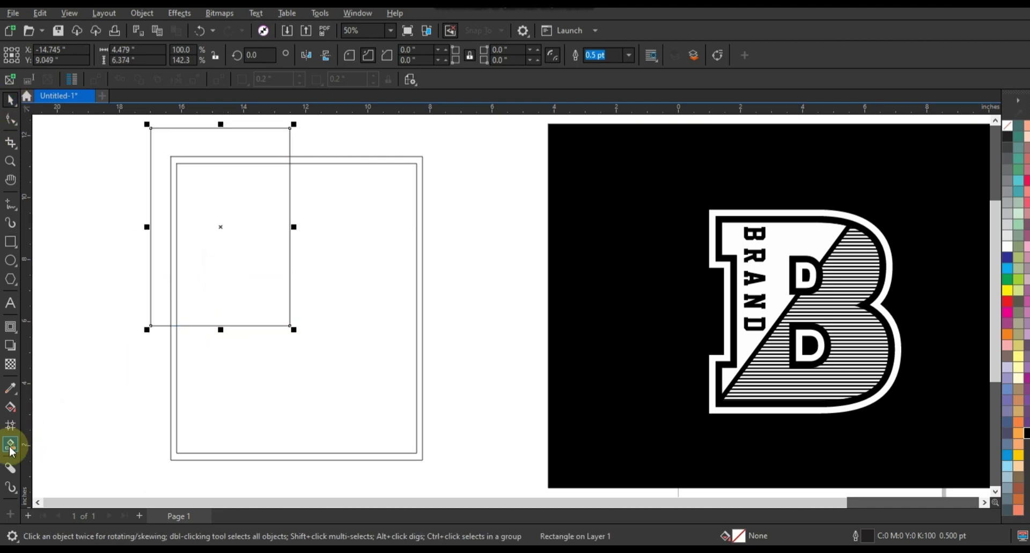
left_click(200, 159)
Move the L-shaped corner piece to the upper-left of the B on the black background and fill it with white.
left_click(10, 100)
left_click_drag(202, 161, 738, 191)
left_click(1008, 248)
Add the text "URBAN CITY" beside the artwork, fill it with white and set its font to Superstar M54.
left_click(18, 304)
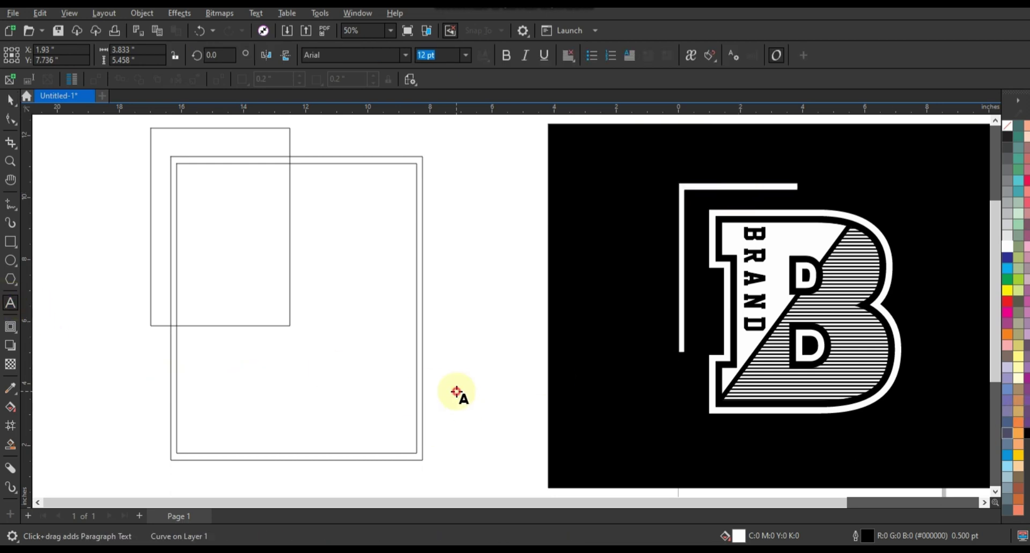
left_click(456, 388)
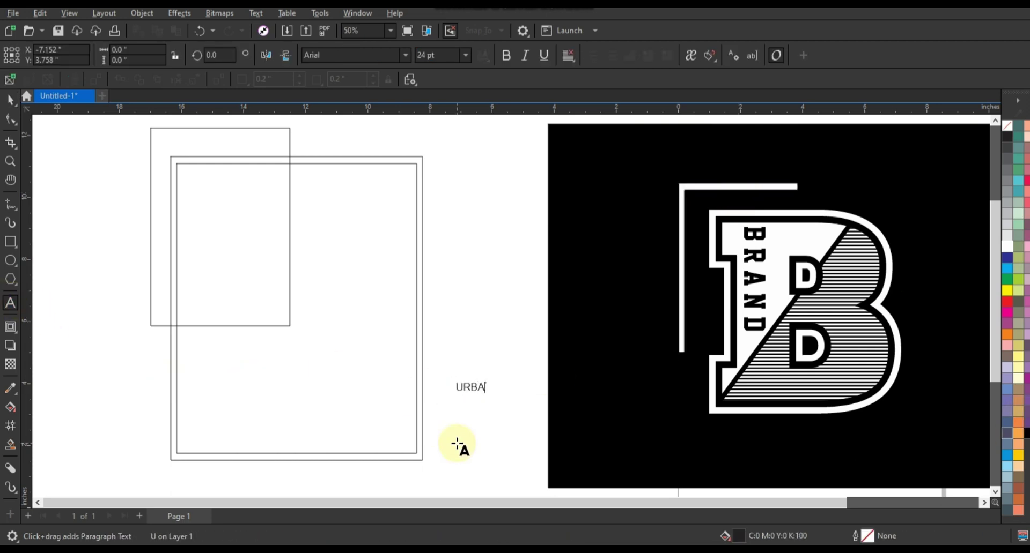
type("URBAN CITY")
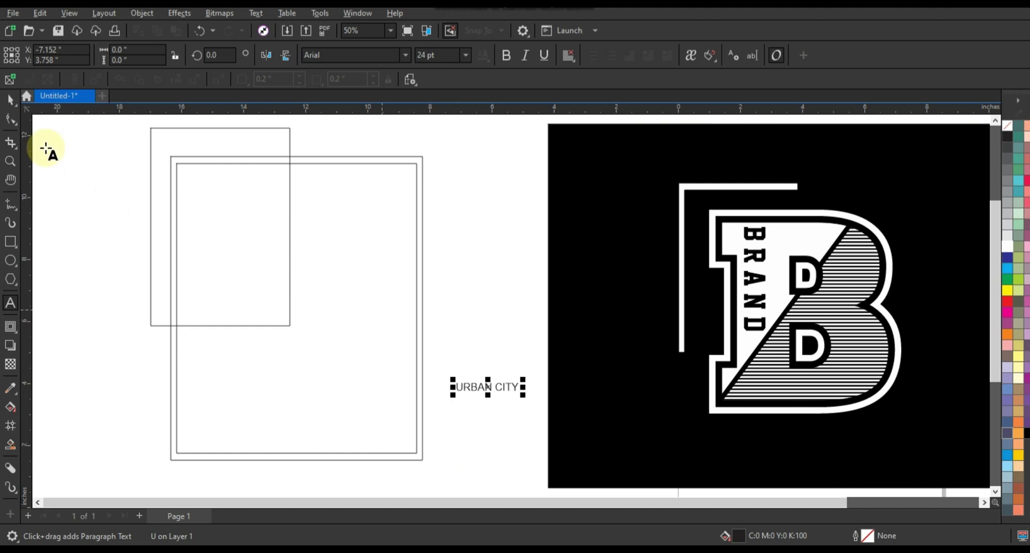
left_click(10, 99)
left_click(1007, 246)
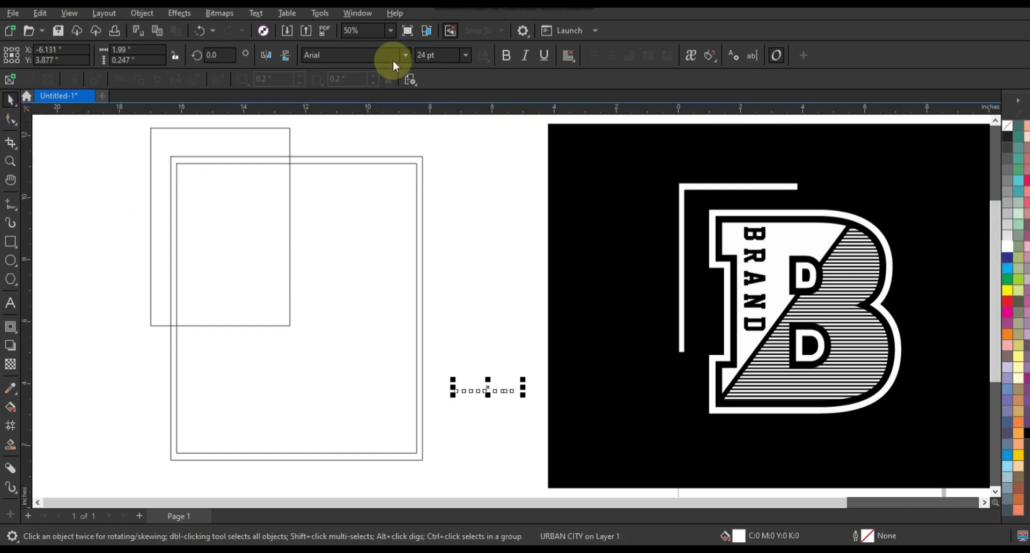
left_click(404, 55)
left_click(363, 94)
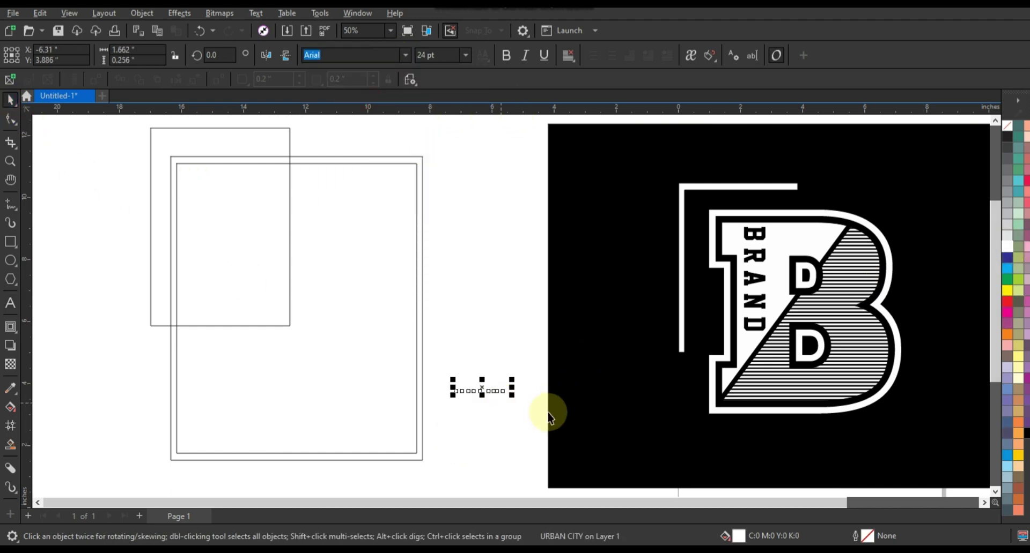
Place the URBAN CITY text on the black background beneath the B and enlarge it to about 54.5 pt.
left_click_drag(488, 391, 612, 435)
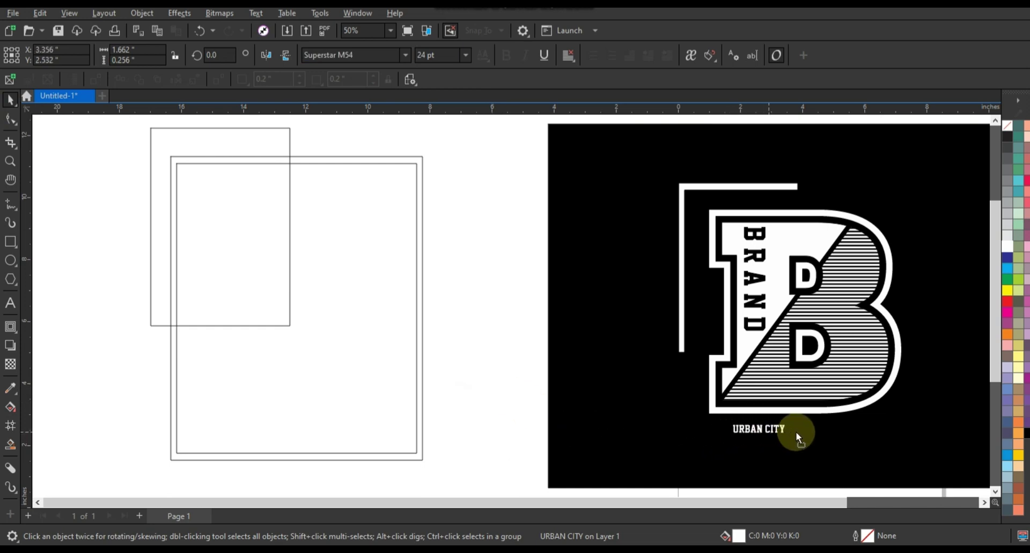
left_click_drag(728, 437, 675, 465)
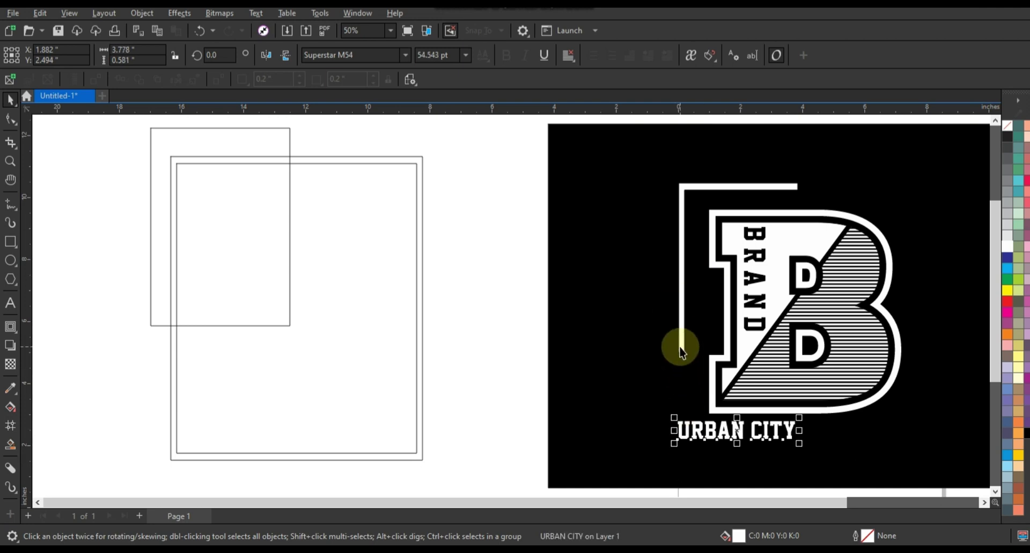
key("Escape")
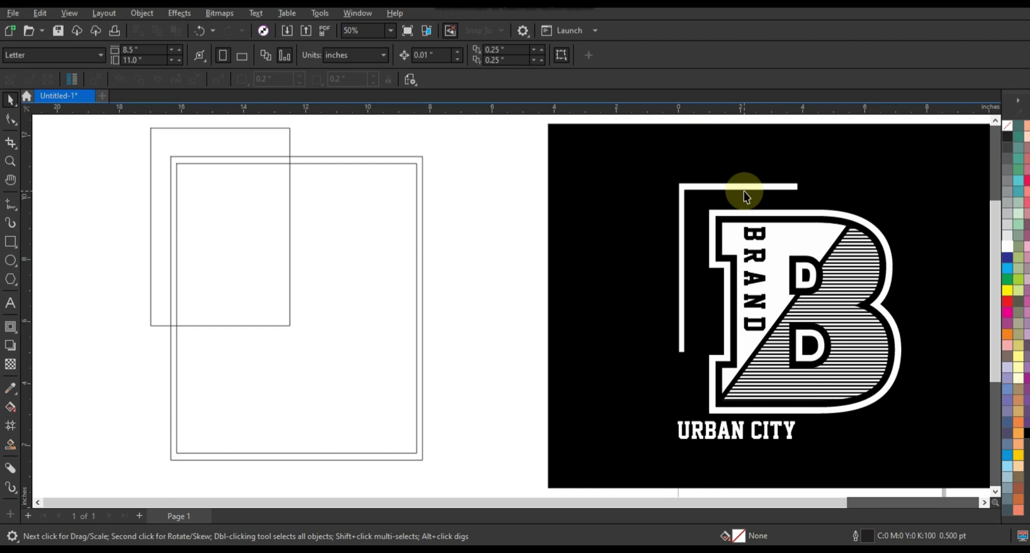
Draw an outline-free white bar about 2.85 by 0.58 inches following the URBAN CITY text beneath the B.
left_click(10, 241)
left_click_drag(799, 422, 887, 442)
left_click(11, 100)
left_click(1007, 246)
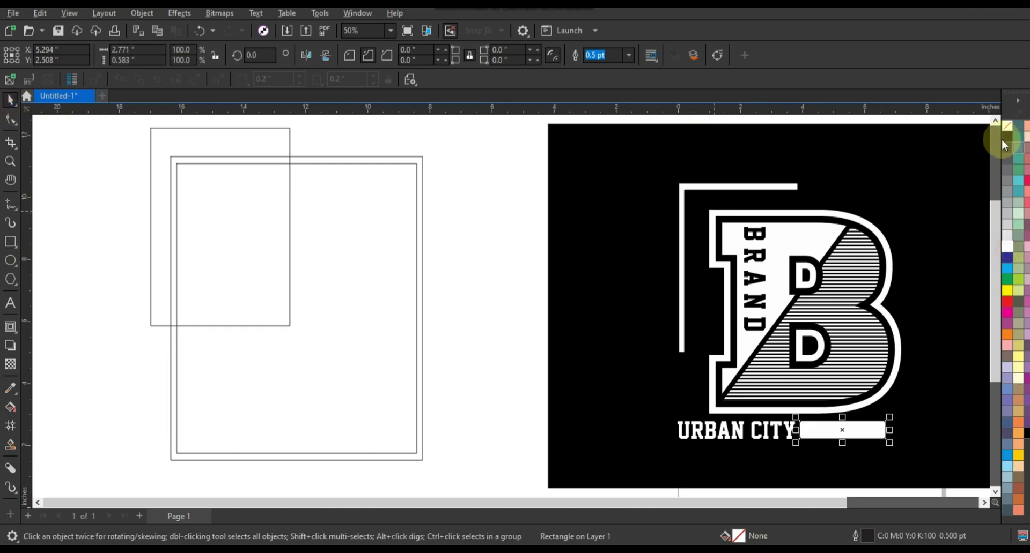
right_click(1005, 127)
left_click(991, 139)
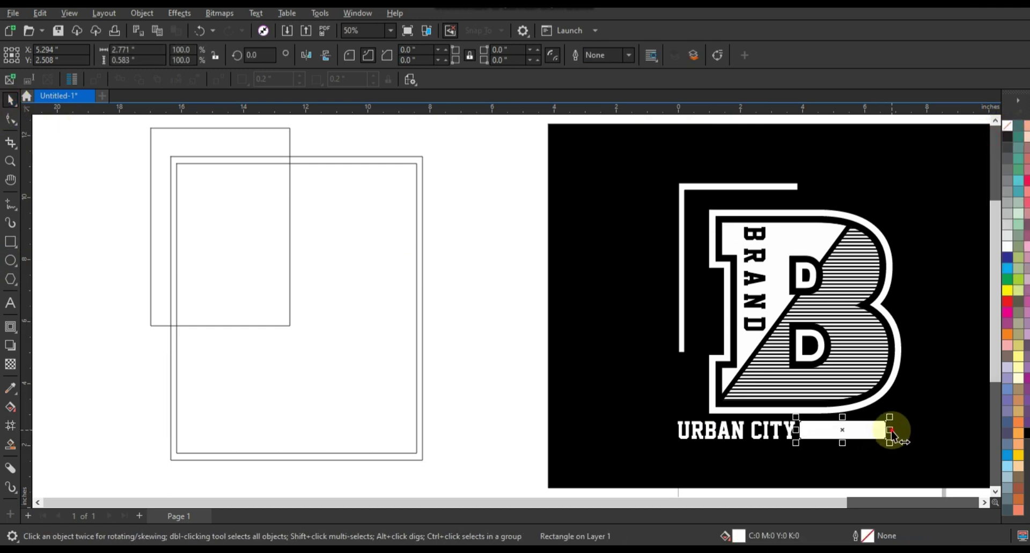
left_click_drag(890, 431, 895, 434)
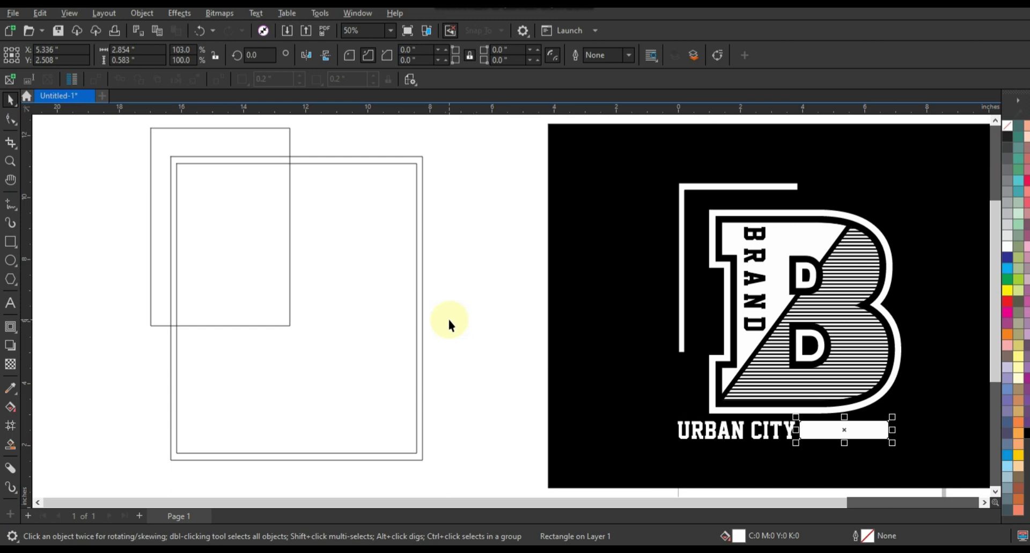
Copy the URBAN CITY text above the B, reduce it to about 27 pt and change its wording to "REG. TM/24N/99".
left_click(449, 321)
left_click_drag(736, 428, 773, 202)
right_click(772, 202)
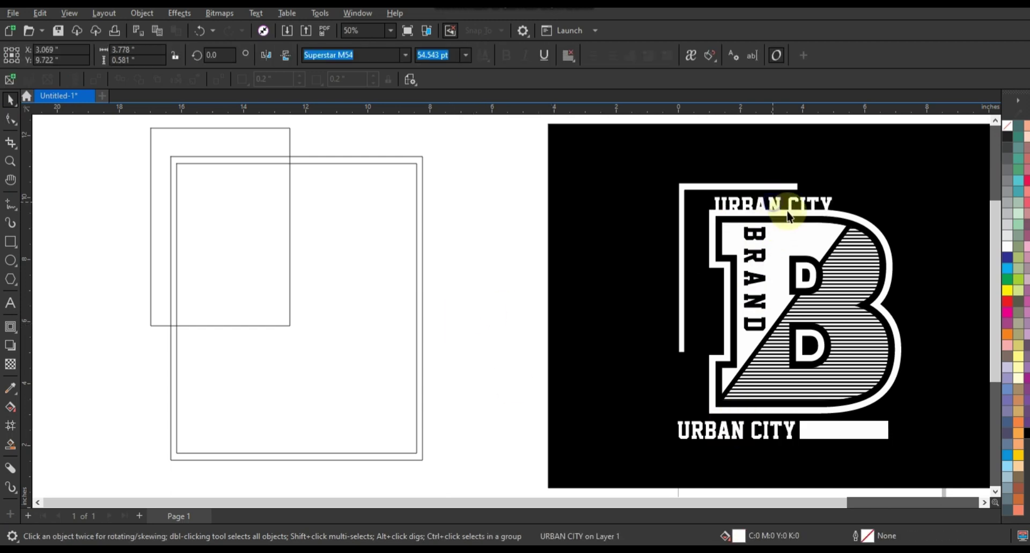
left_click_drag(835, 221, 777, 210)
left_click(10, 303)
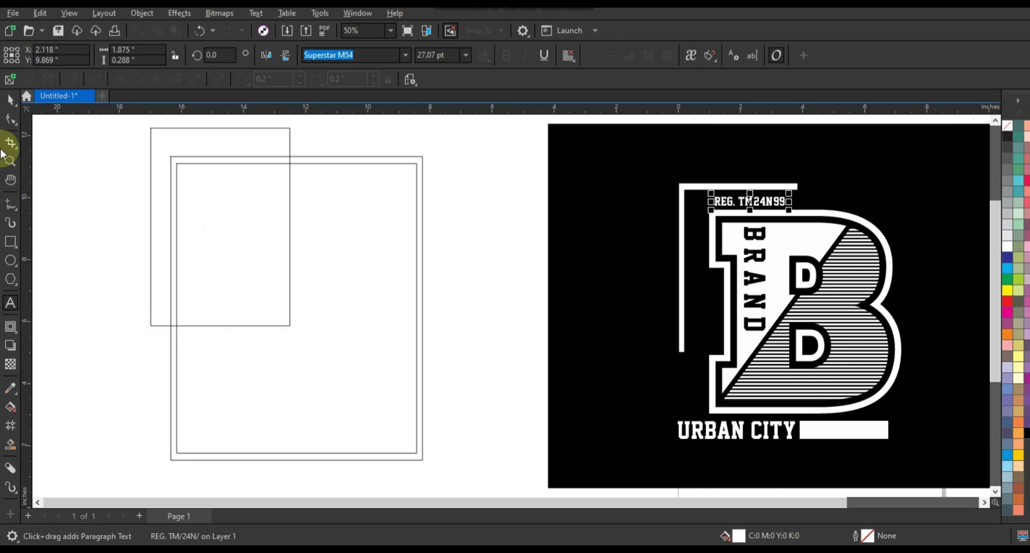
key("ctrl+space")
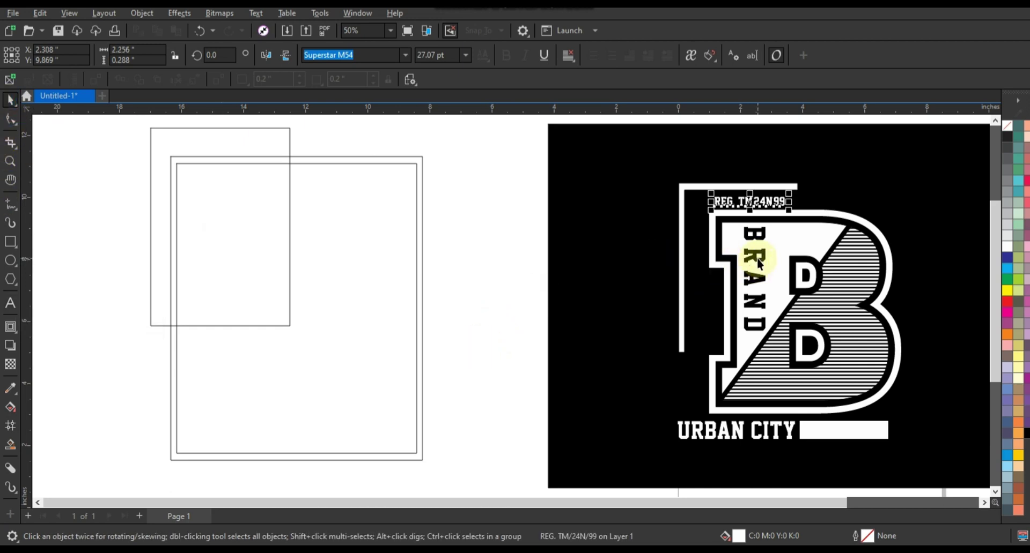
Move the L-shaped corner piece closer to the B and shift URBAN CITY with its bar rightward to align with it.
left_click_drag(681, 273, 693, 270)
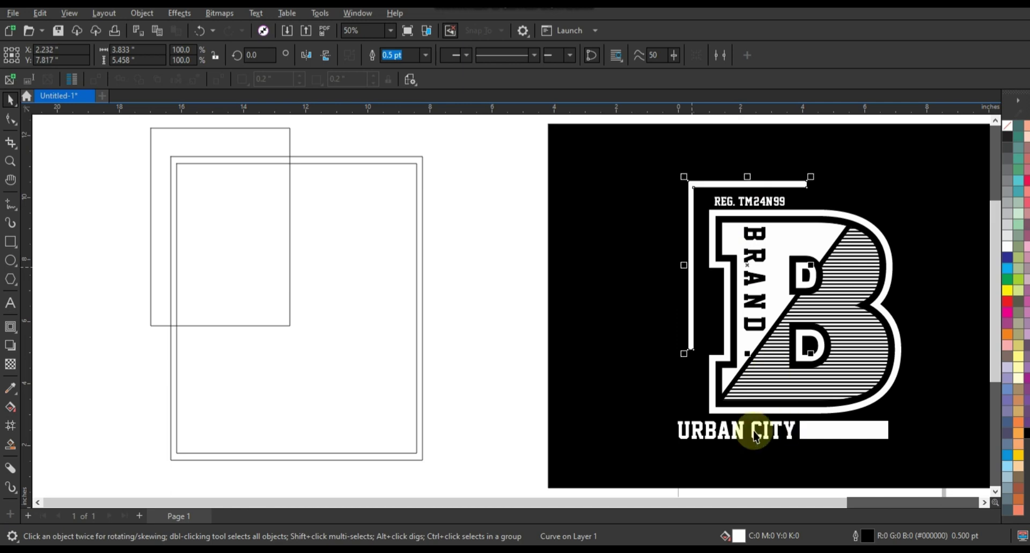
left_click(830, 425)
key("Right")
key("Right")
key("Right")
key("Right")
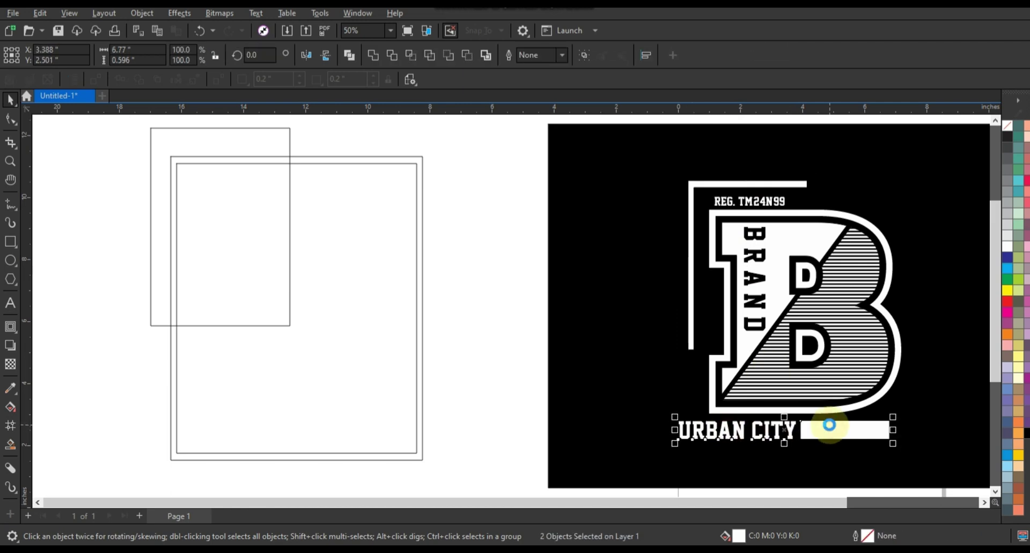
key("Right")
key("Right")
key("Right")
key("Right")
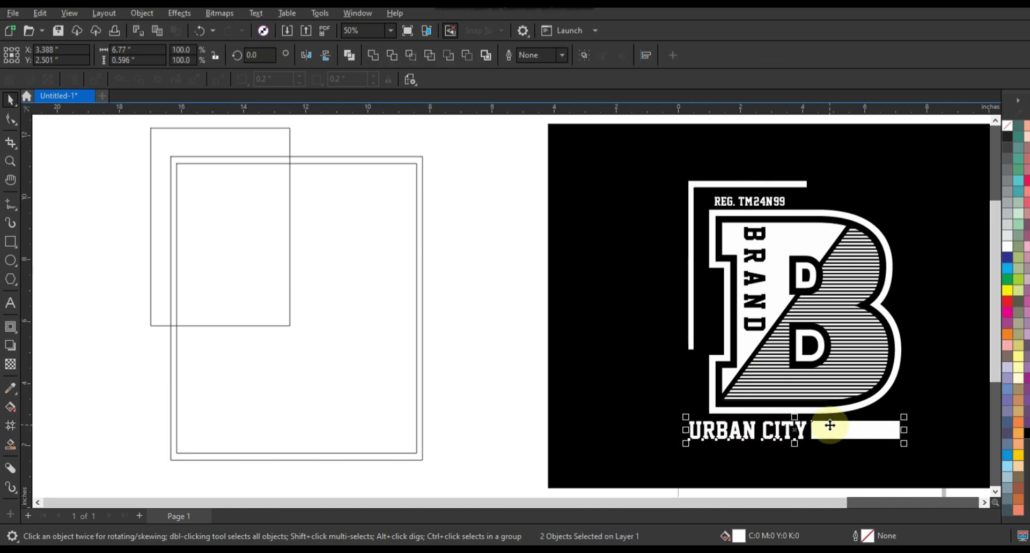
key("Escape")
Trim the white bar's outer end slightly and move the REG. text into line with the B's left edge.
left_click(879, 435)
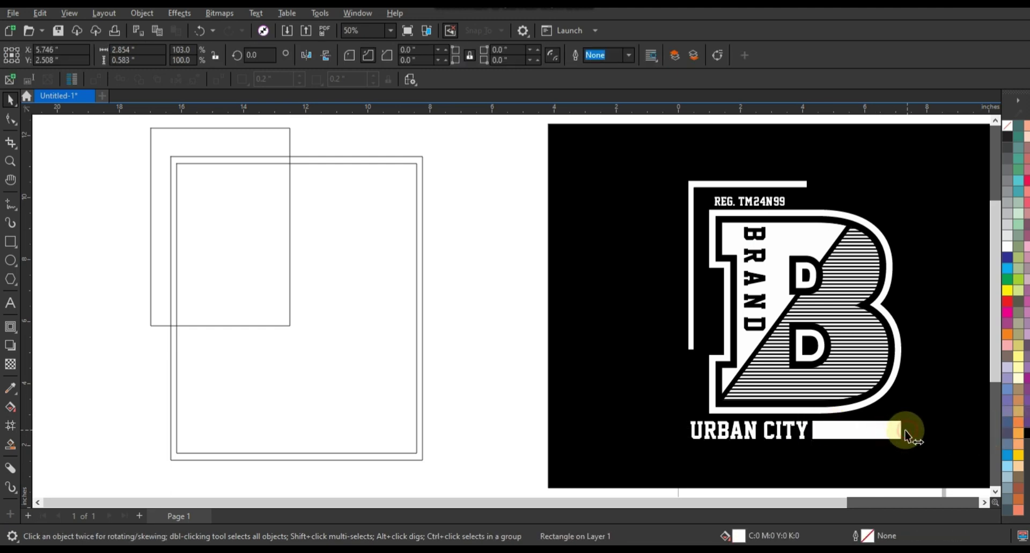
left_click(742, 204)
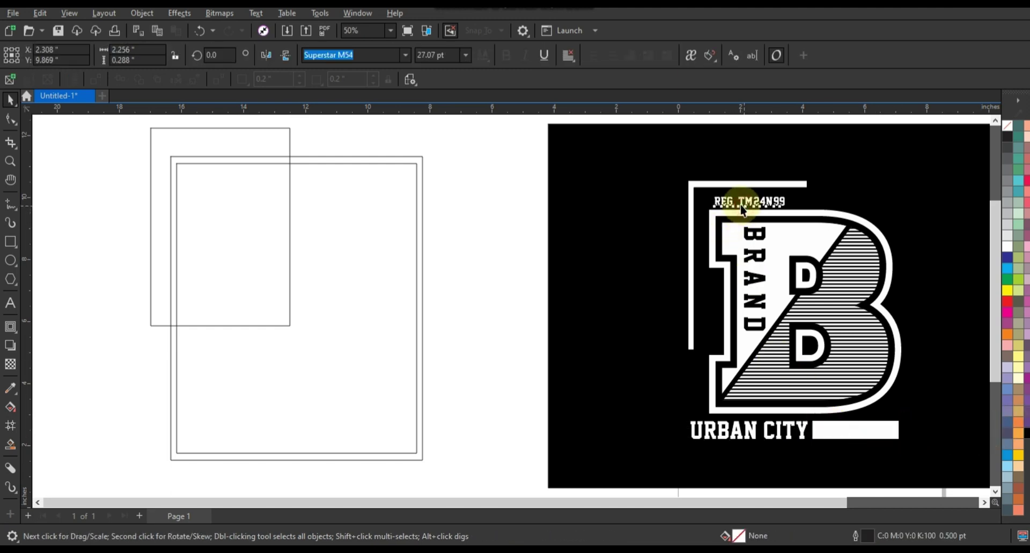
left_click_drag(742, 210, 738, 207)
left_click(874, 437)
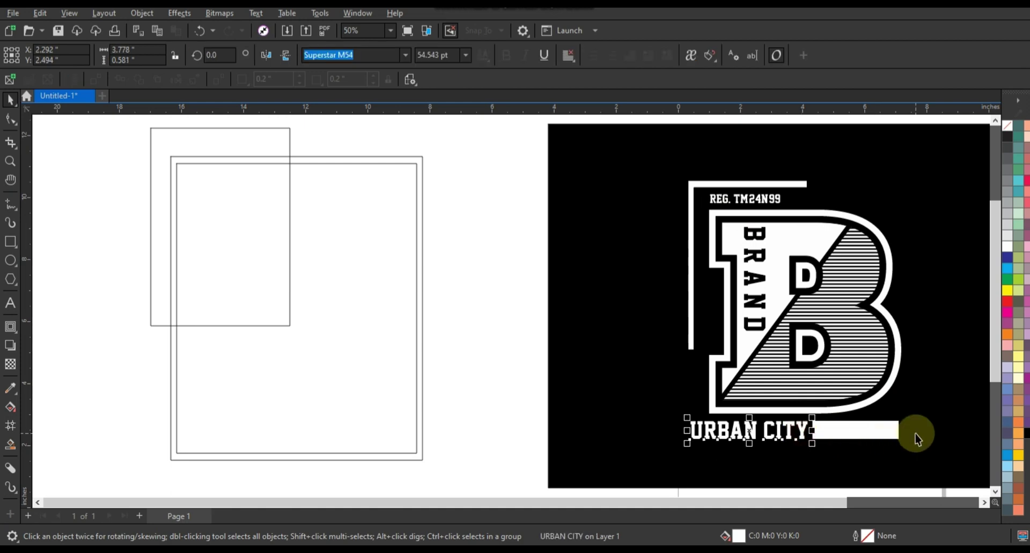
left_click(985, 503)
left_click(869, 433)
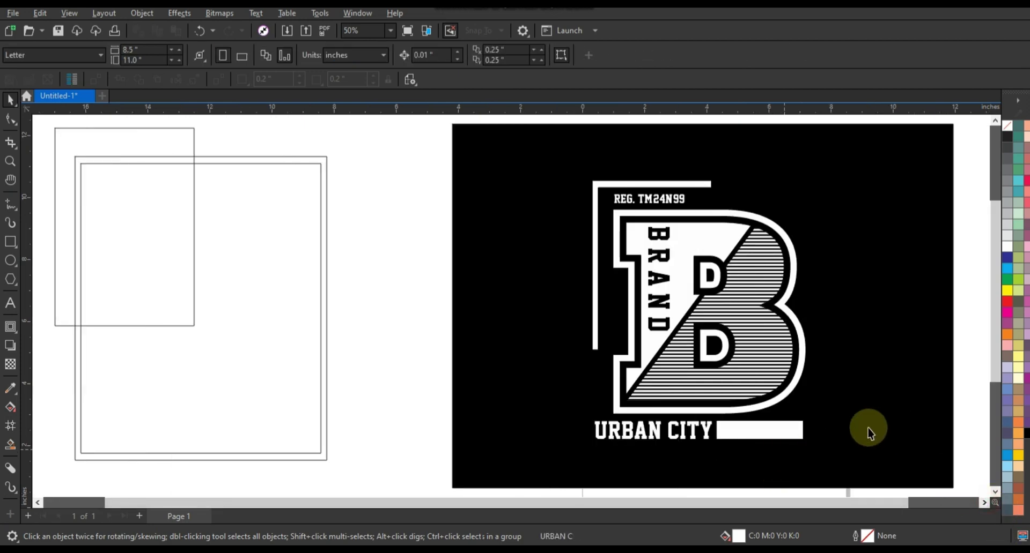
Draw a five-sided polygon in the empty area beside the black background and reshape it into a star.
left_click(11, 278)
mouse_move(385, 251)
left_mouse_down()
mouse_move(403, 285)
mouse_move(427, 296)
left_mouse_up()
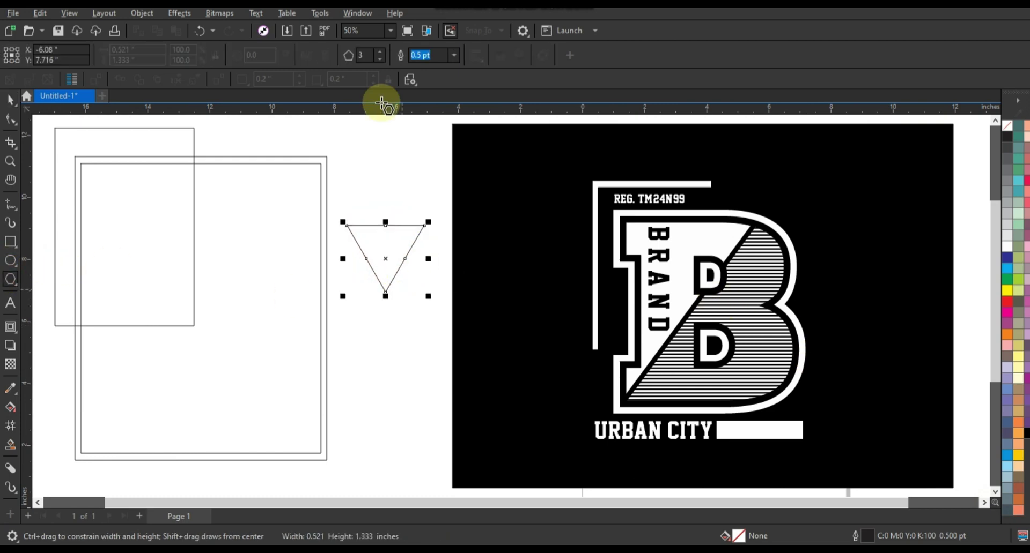
left_click(378, 57)
left_click(379, 57)
left_click(10, 119)
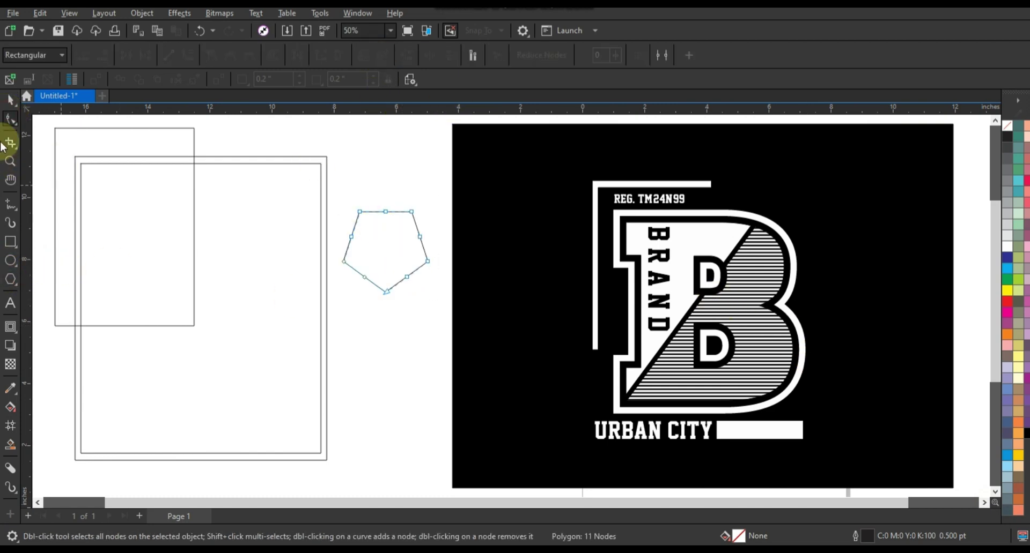
left_click_drag(386, 215, 731, 201)
Fill the star with white and place two small copies side by side after the REG. text.
key("space")
left_click(1008, 247)
left_click_drag(775, 244, 775, 198)
Widen the letter spacing of the REG. text so it extends to the first star.
double_click(674, 204)
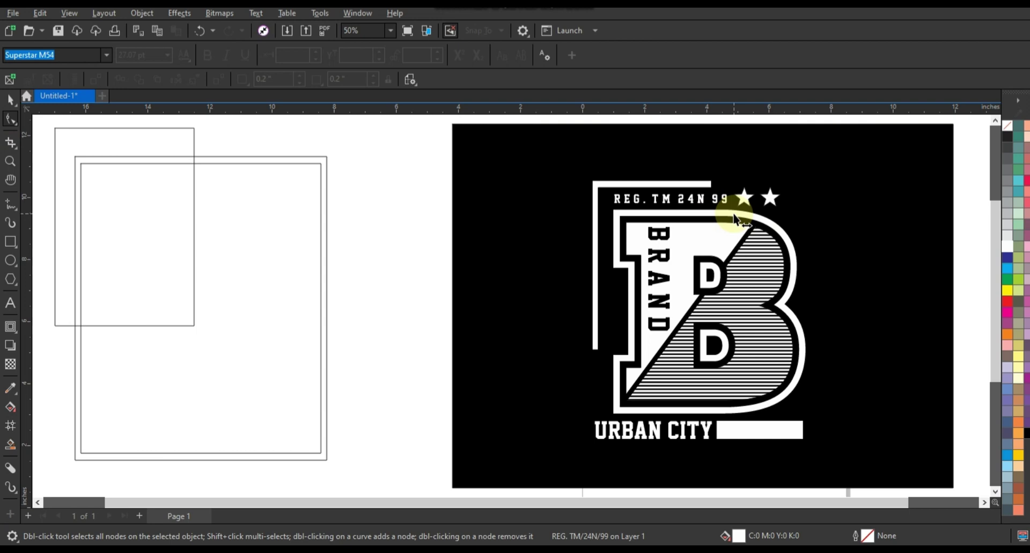
left_click(735, 219)
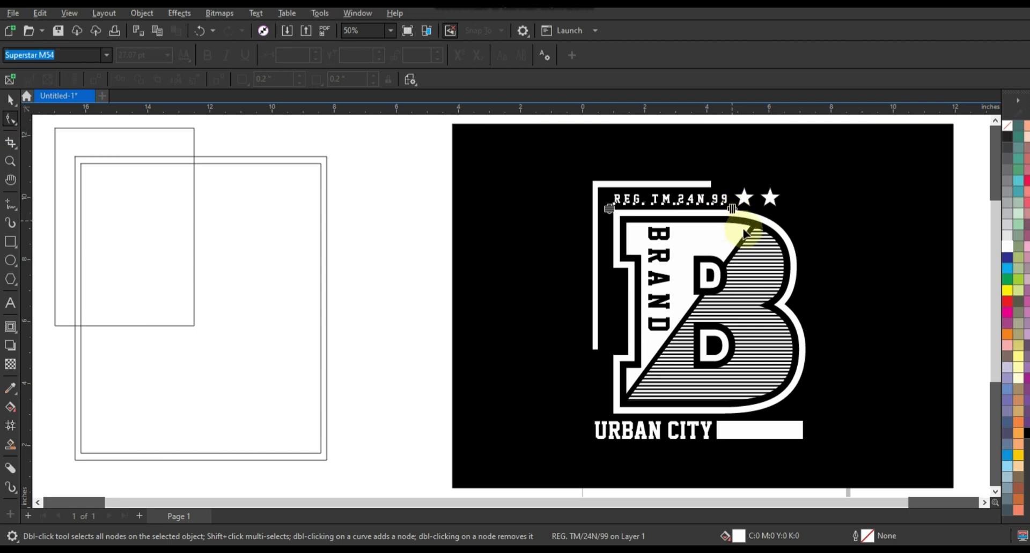
left_click(11, 100)
left_click(600, 411)
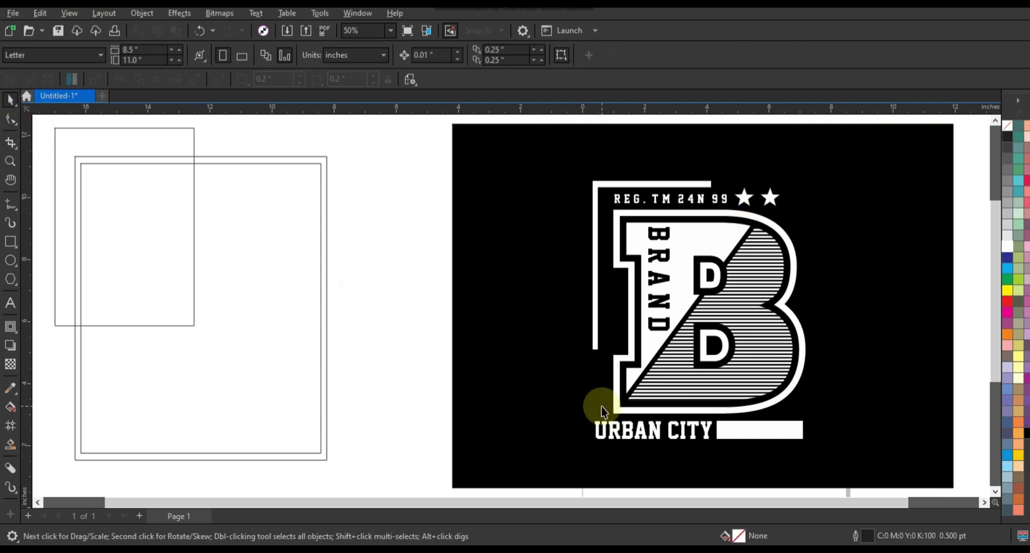
Preview the complete artwork in full screen.
left_click(833, 321)
key("F9")
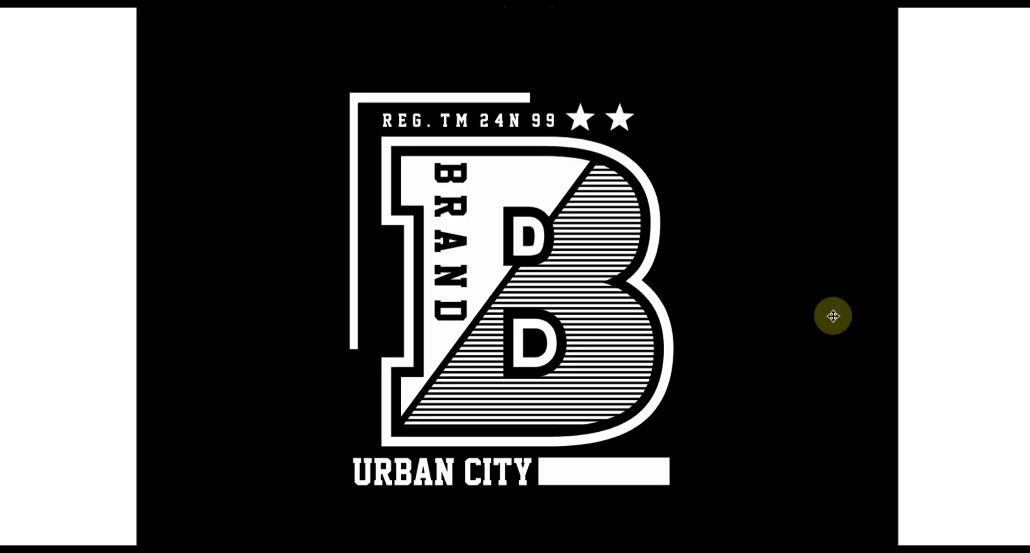
left_click(833, 316)
Delete the leftover construction rectangles and place the complete artwork in the cleared area beside the page.
scroll(853, 324, "down", 2)
left_click(339, 268)
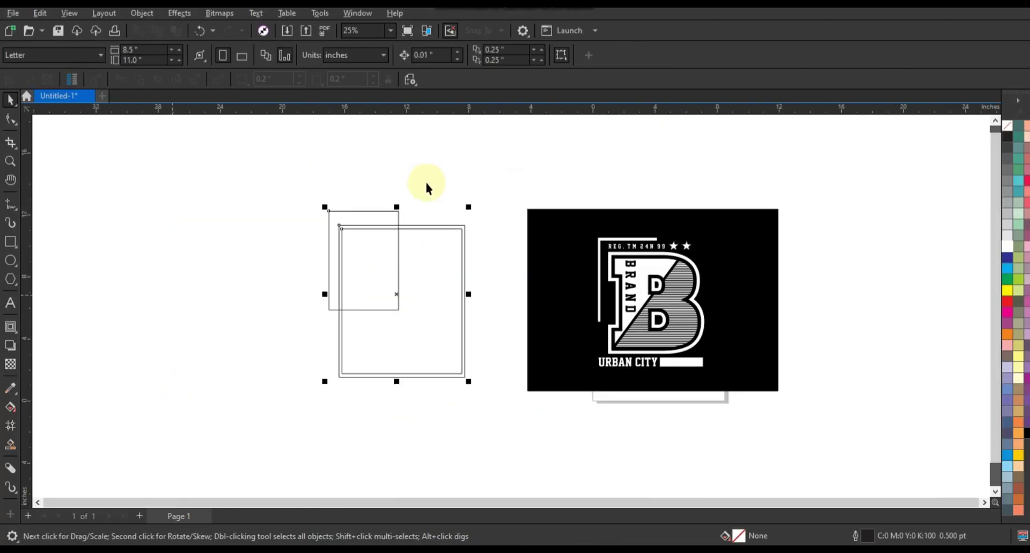
key("Delete")
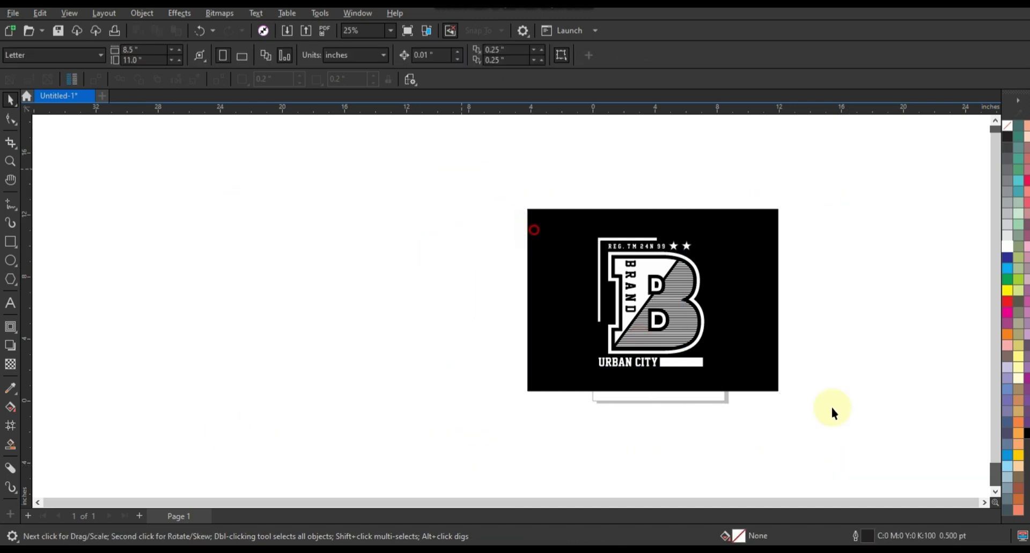
left_click_drag(703, 295, 335, 311)
key("shift+F2")
key("Escape")
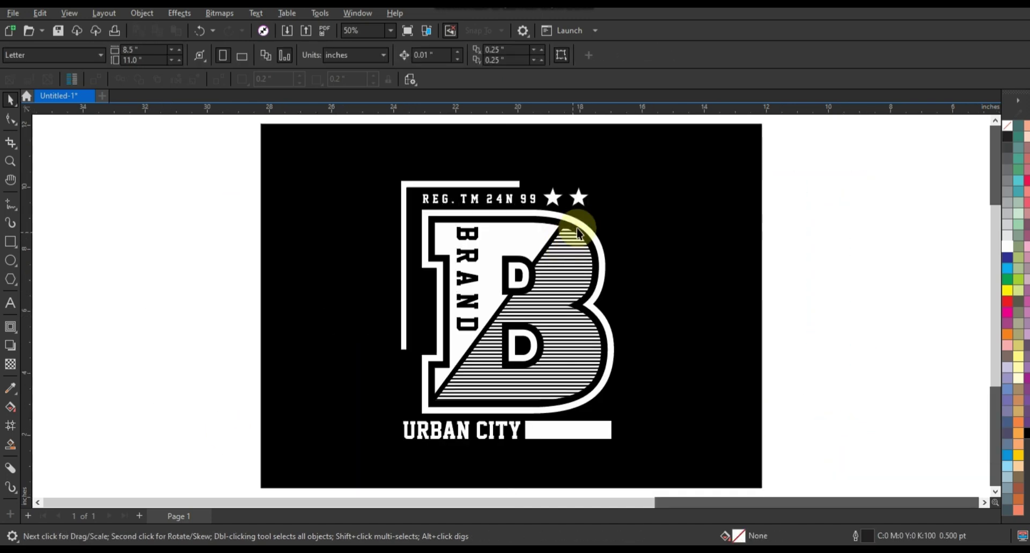
Fill the B's outer contour and its solid upper-left half with lime green (C40 M0 Y100 K0).
left_click(578, 224)
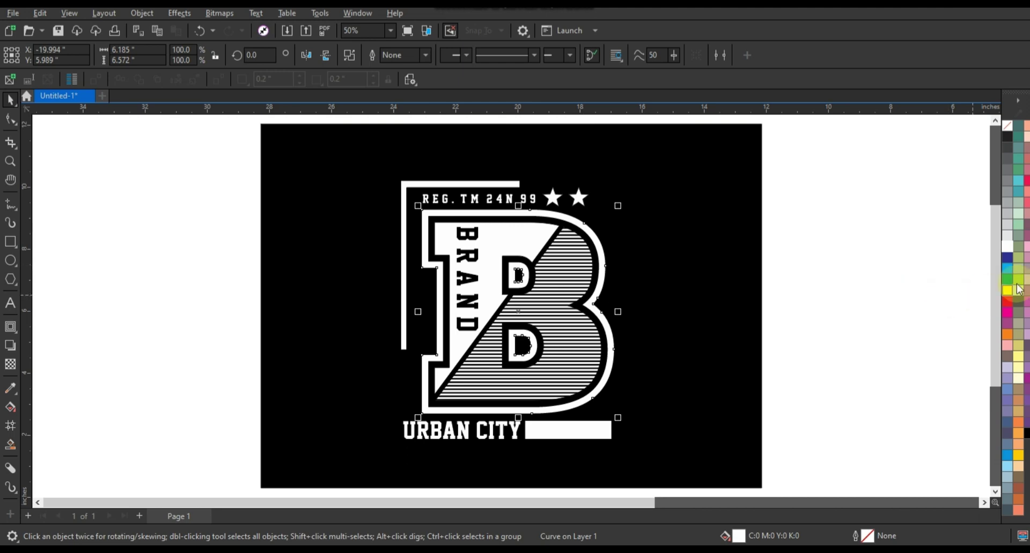
left_click(1016, 280)
key("Tab")
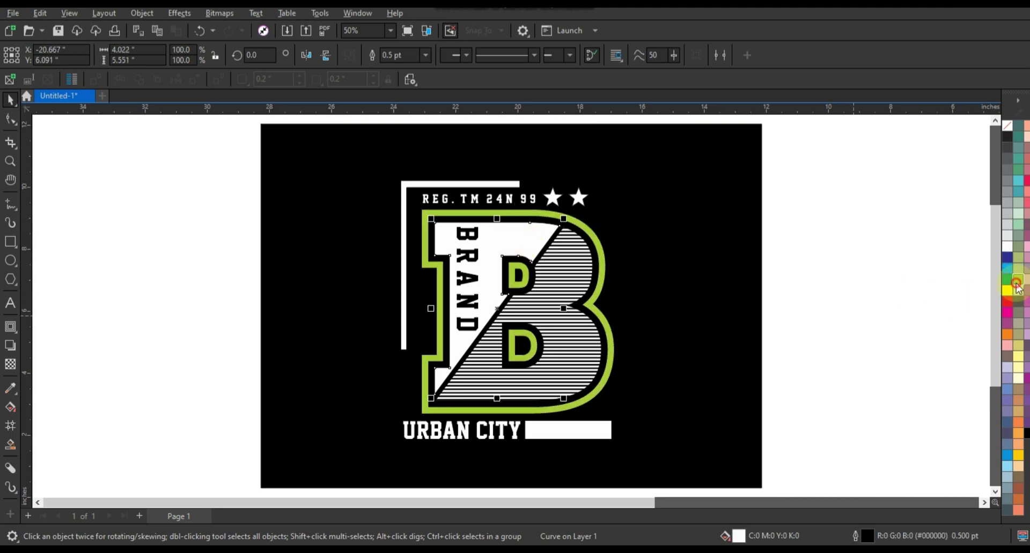
left_click(1016, 281)
left_click(548, 283)
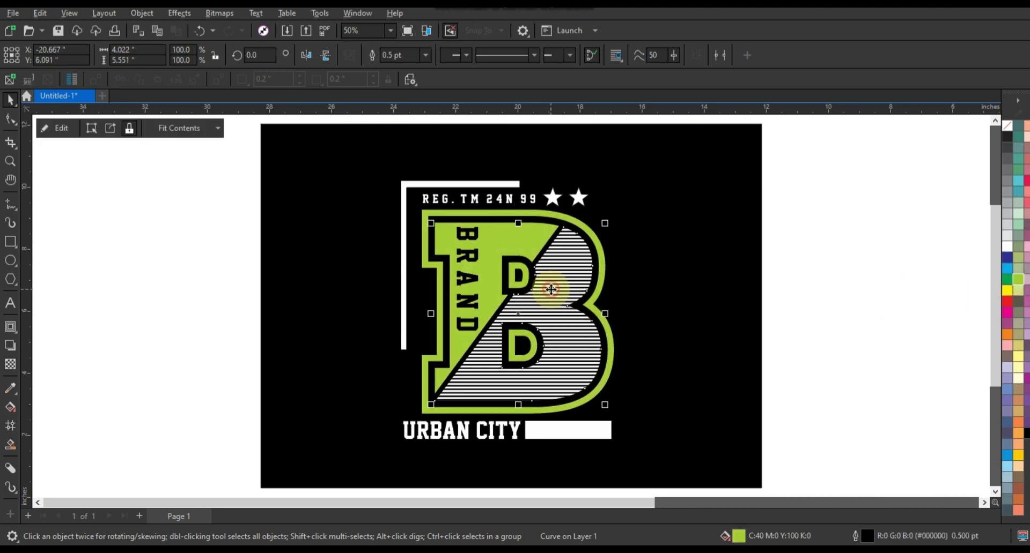
Fill the REG. text, corner piece, both stars, bottom bar and URBAN CITY text with the same lime green.
left_click(494, 208)
left_click(510, 184, "shift")
left_click(552, 198, "shift")
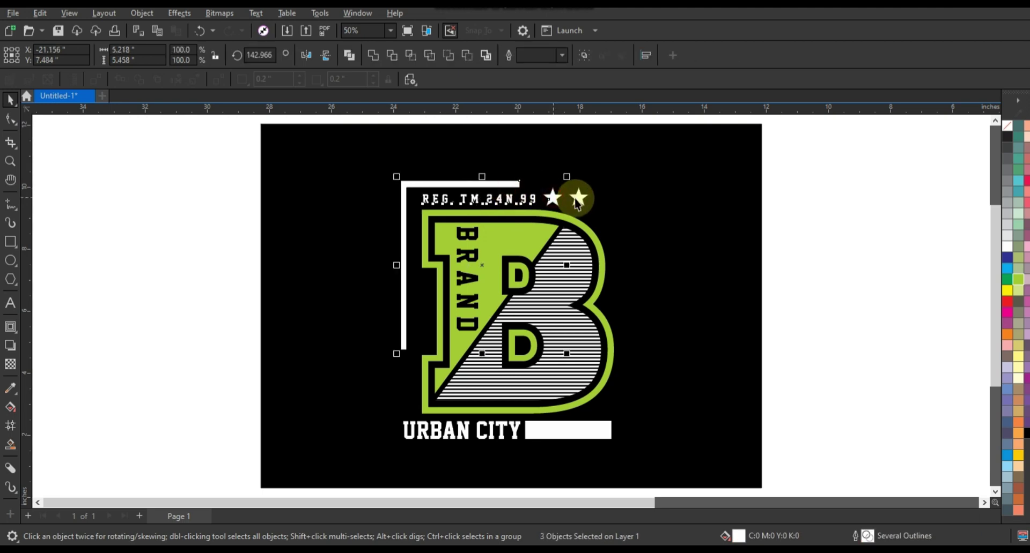
left_click(578, 199, "shift")
left_click(552, 423, "shift")
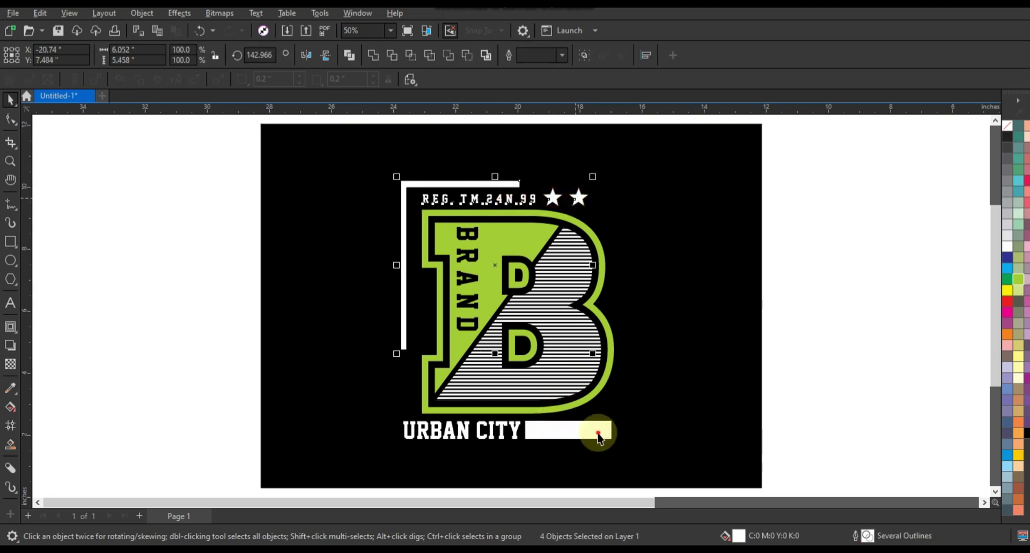
left_click(1018, 280)
left_click(889, 303)
left_click(501, 429)
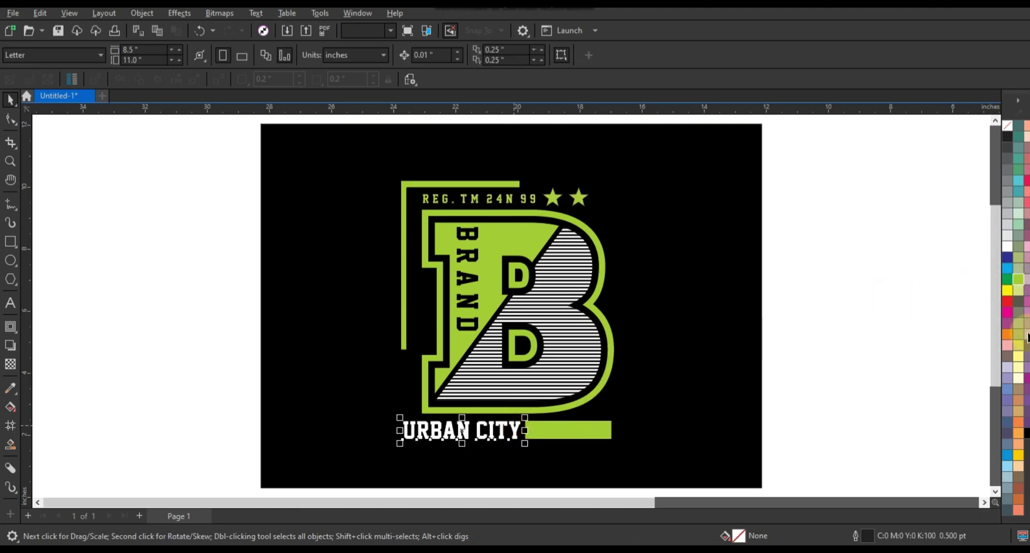
Recolor the stripes inside the B's PowerClip to lime green and finish editing its contents.
double_click(565, 293)
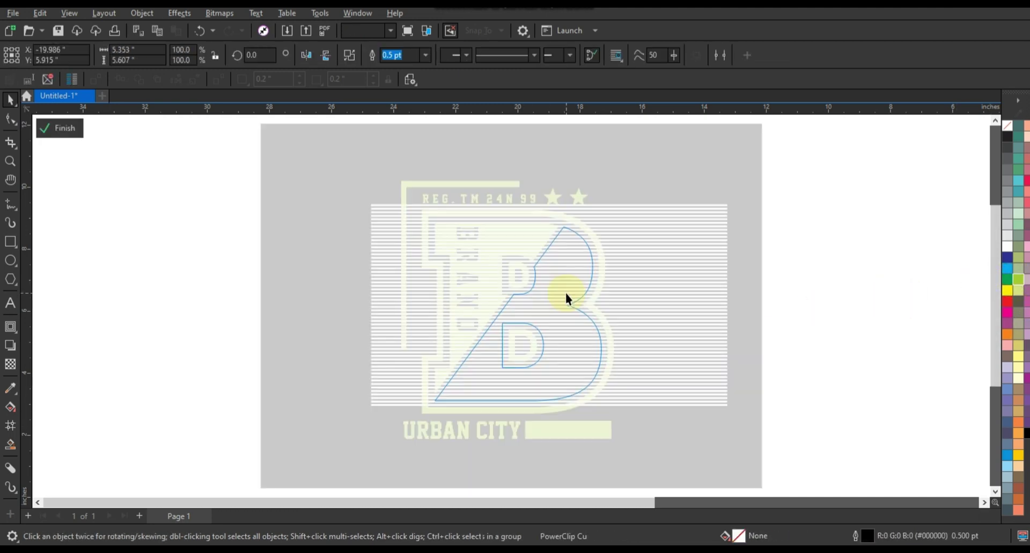
left_click(1019, 281)
left_click(847, 301)
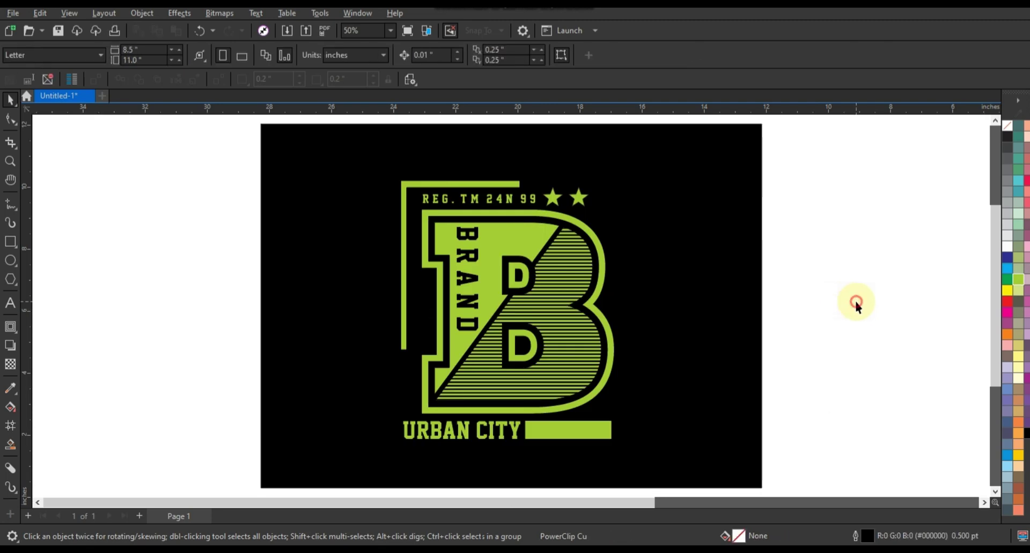